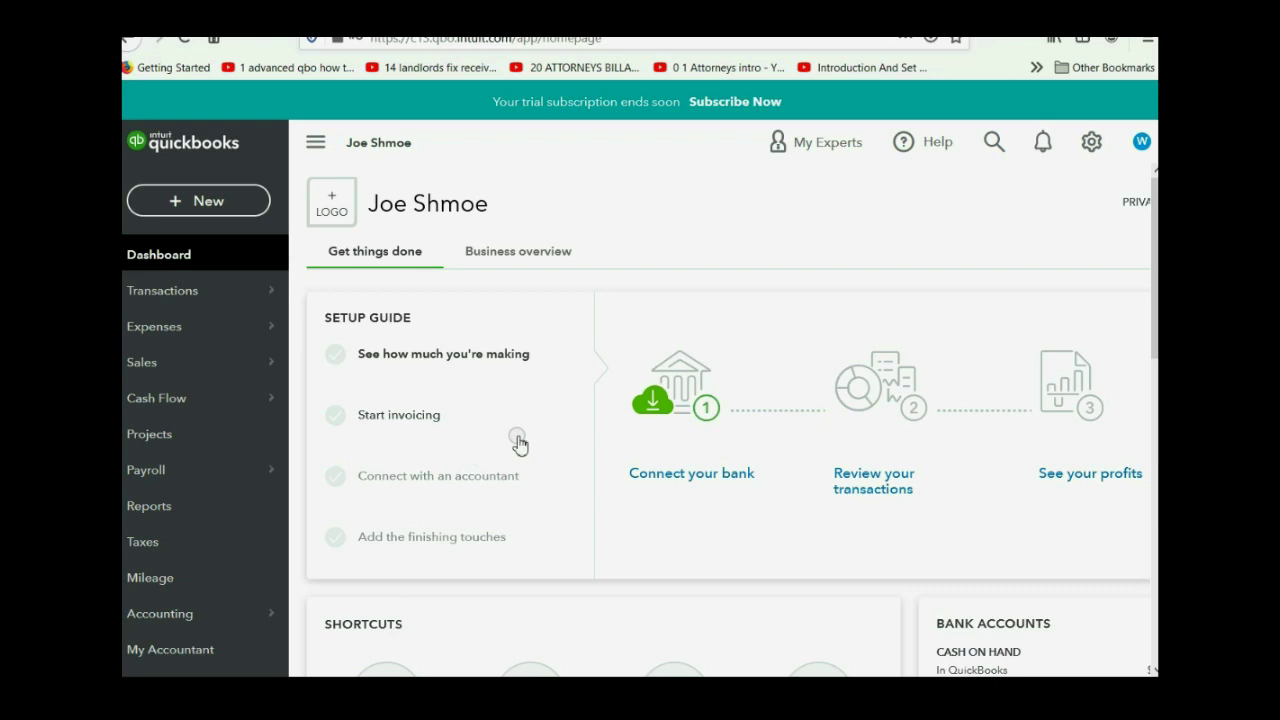
Start adding a new user under Manage users and choose Standard user as the user type.
{"action": "left_click", "coordinate": [1091, 143]}
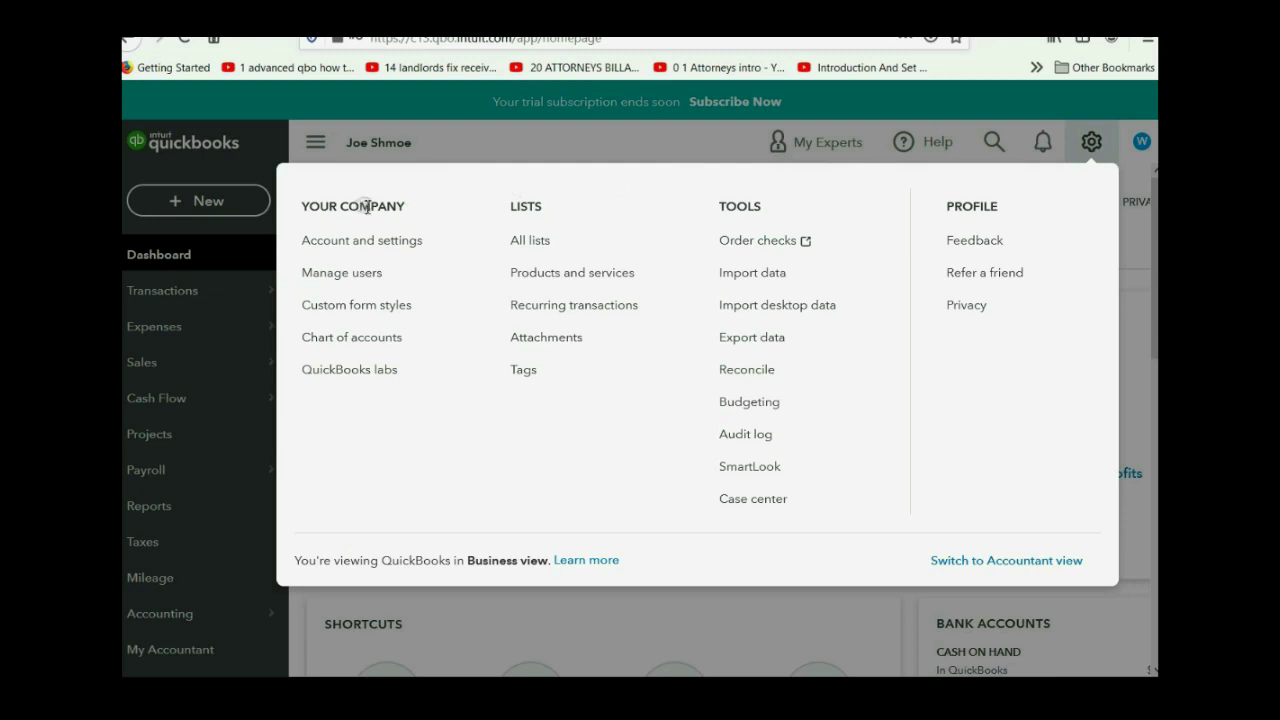
{"action": "left_click", "coordinate": [366, 273]}
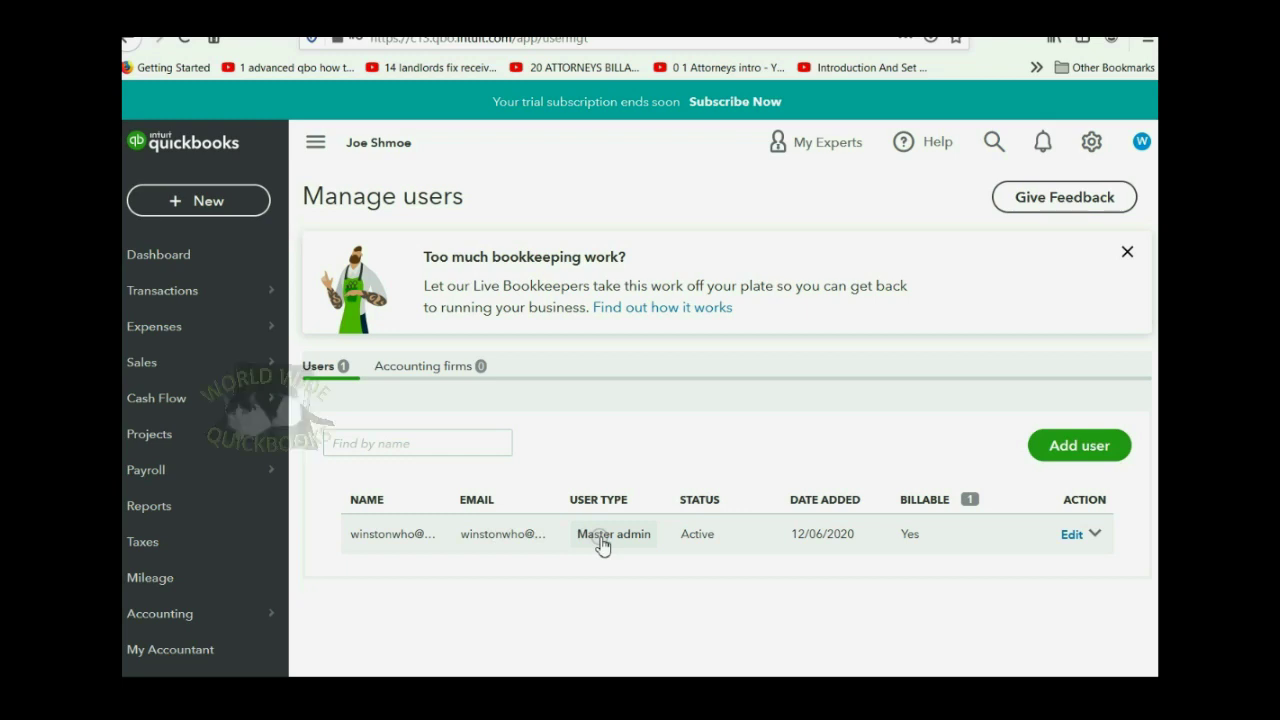
{"action": "left_click", "coordinate": [1062, 447]}
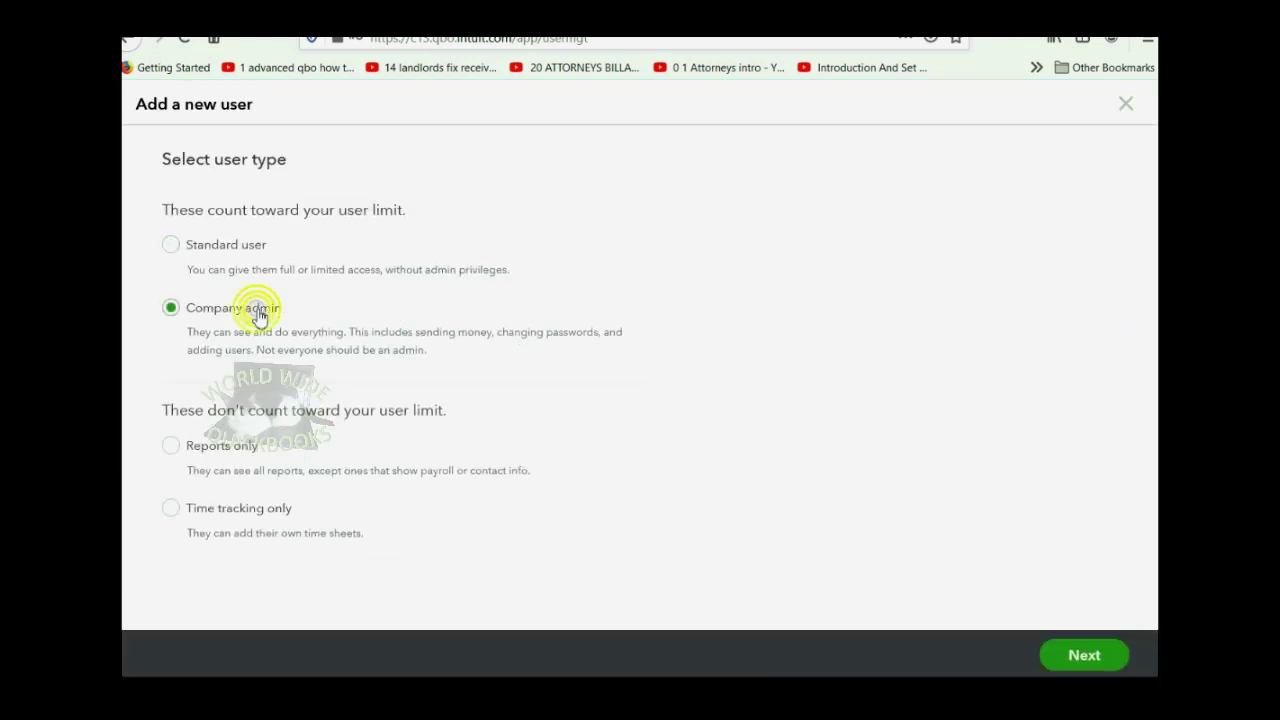
{"action": "left_click", "coordinate": [245, 249]}
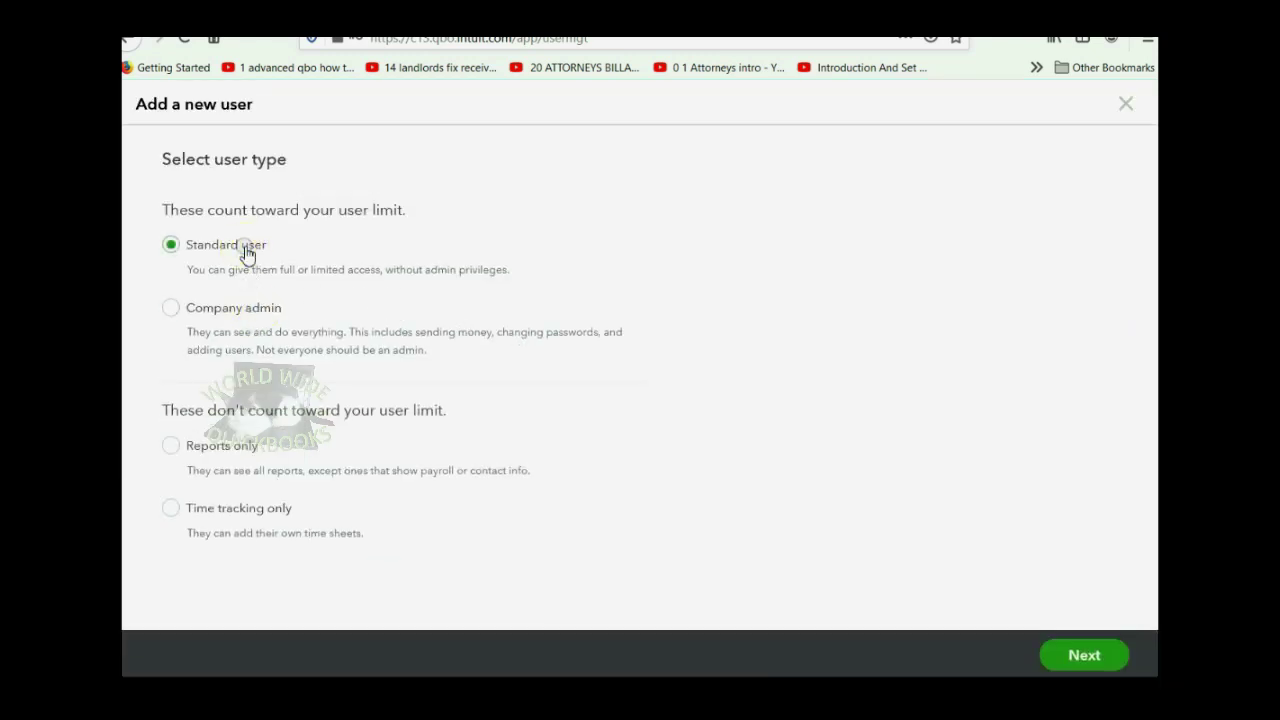
{"action": "left_click", "coordinate": [1084, 657]}
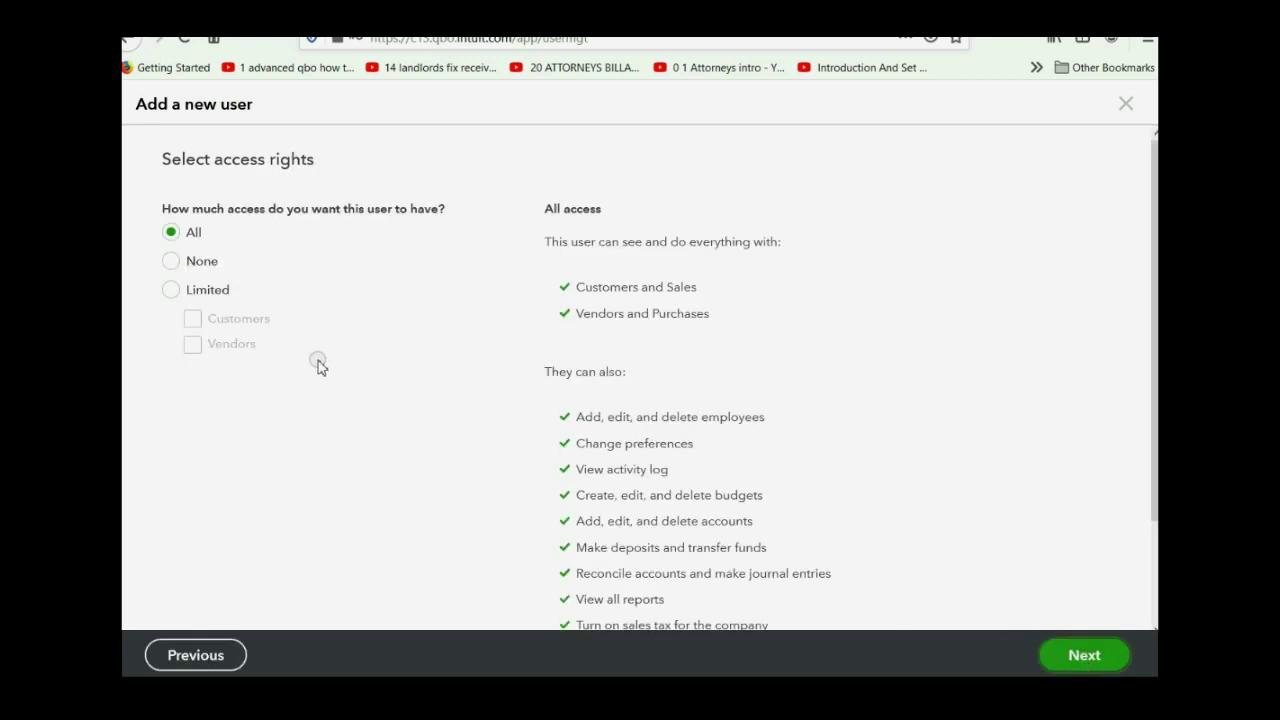
Give the new user Limited access to Customers only, review the permissions, and keep all user settings at No.
{"action": "left_click", "coordinate": [176, 299]}
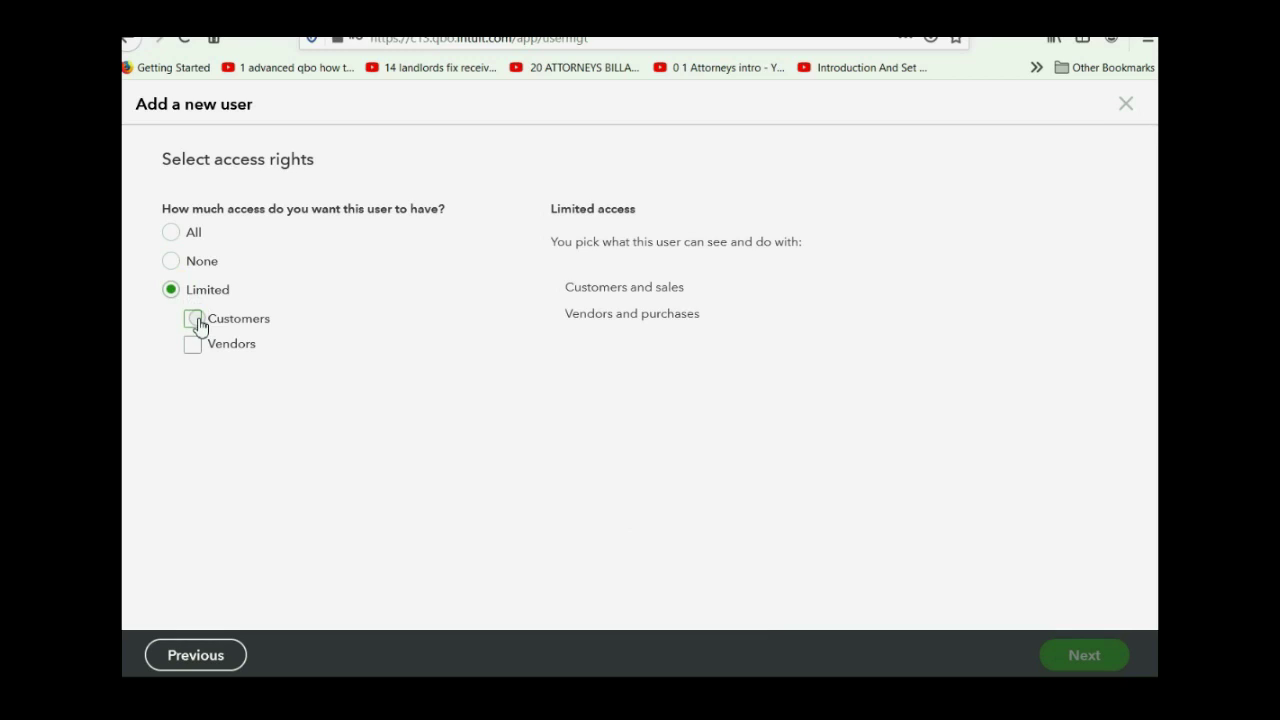
{"action": "left_click", "coordinate": [194, 319]}
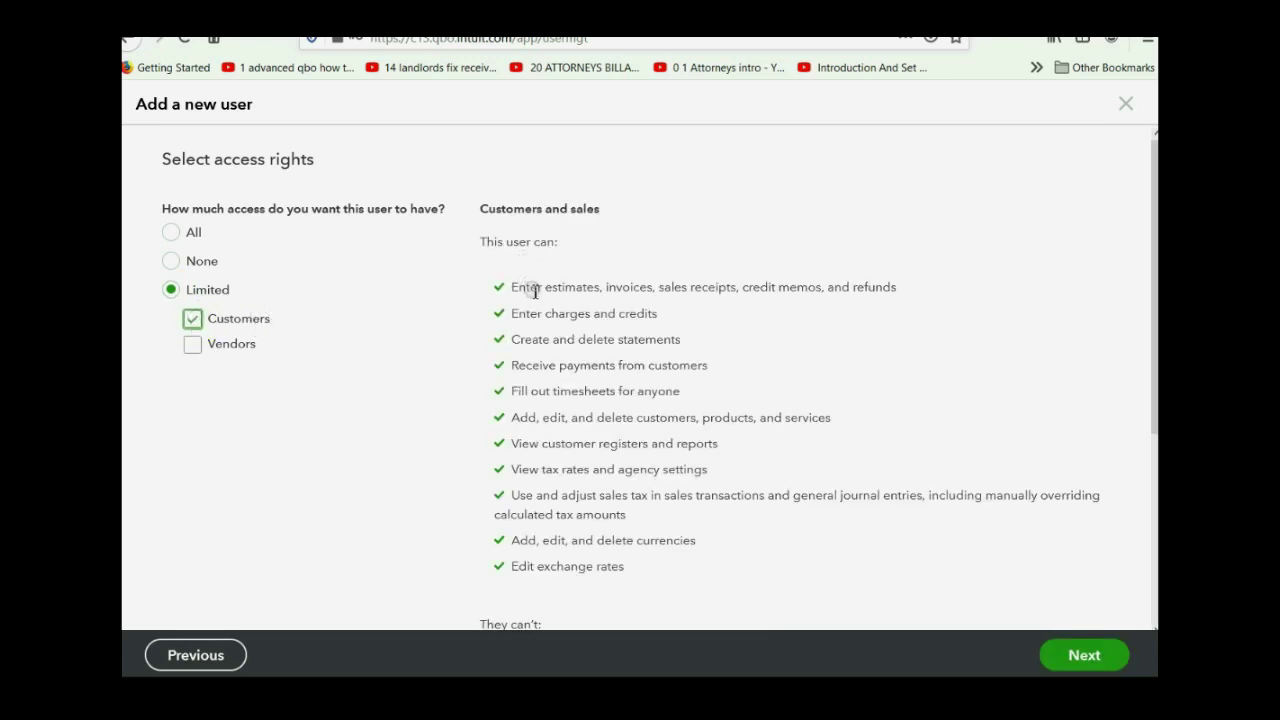
{"action": "scroll", "coordinate": [533, 310], "scroll_direction": "down", "scroll_amount": 1}
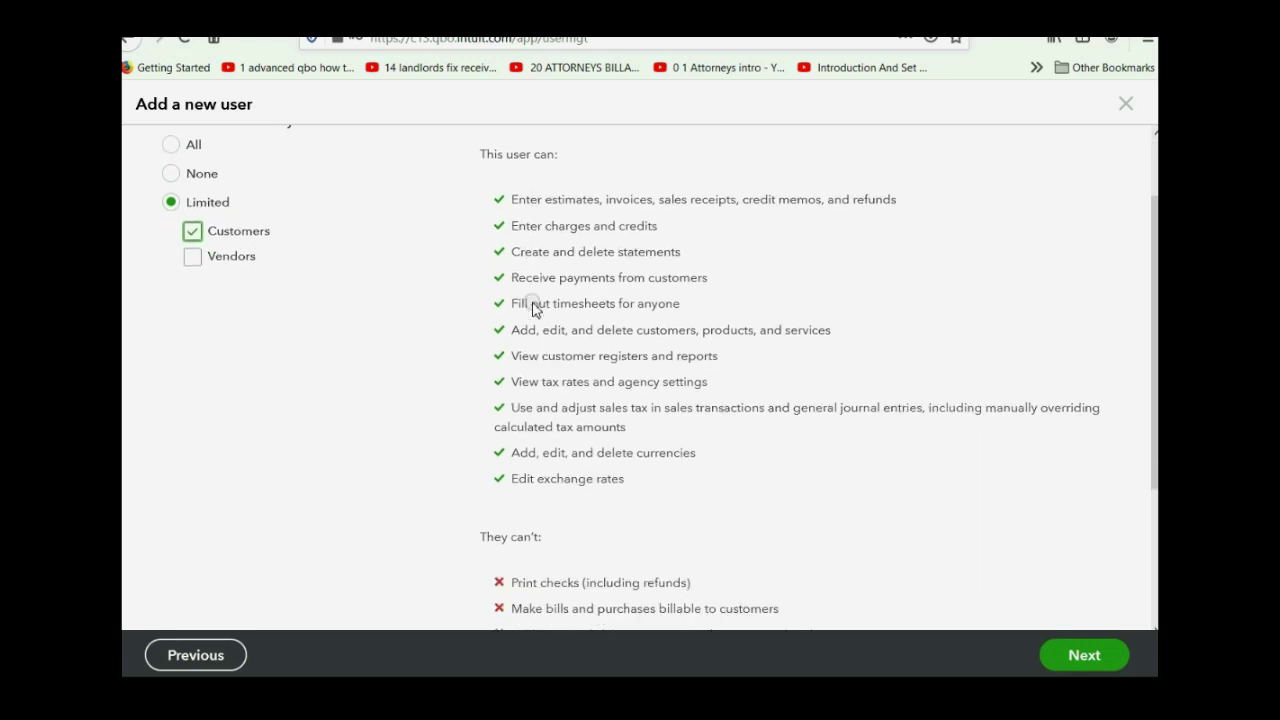
{"action": "scroll", "coordinate": [535, 305], "scroll_direction": "down", "scroll_amount": 2}
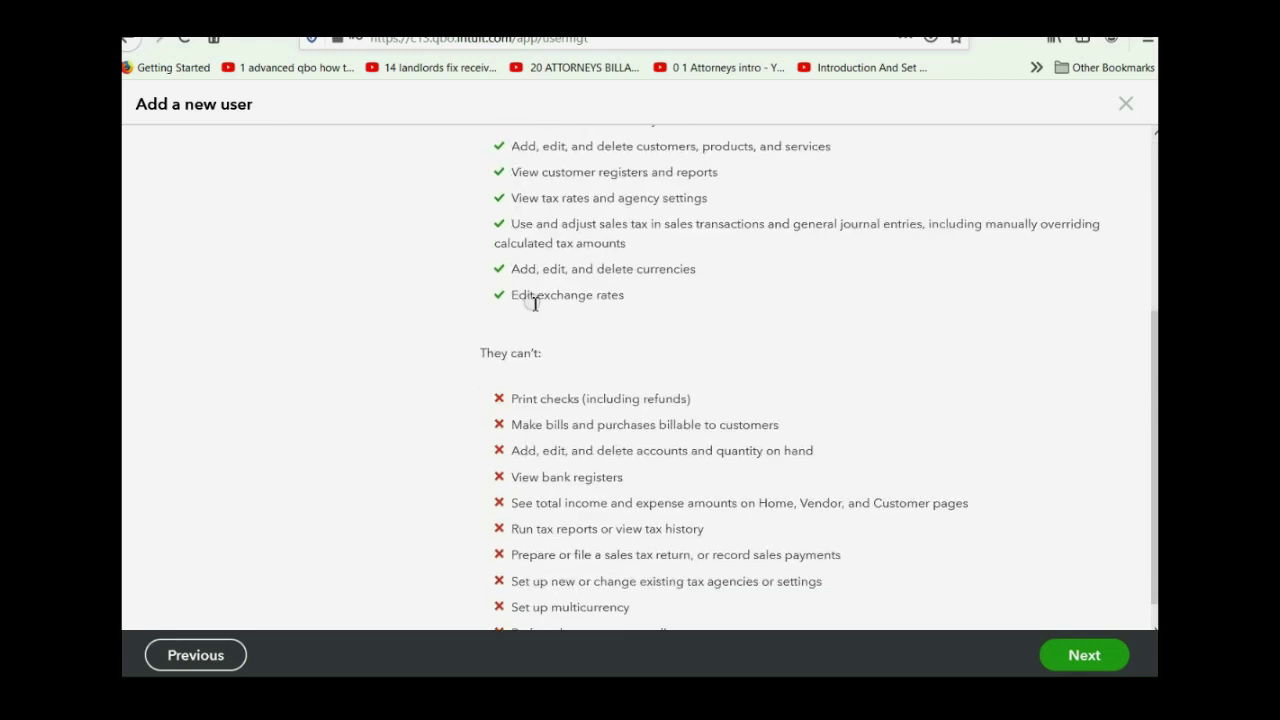
{"action": "scroll", "coordinate": [535, 305], "scroll_direction": "up", "scroll_amount": 3}
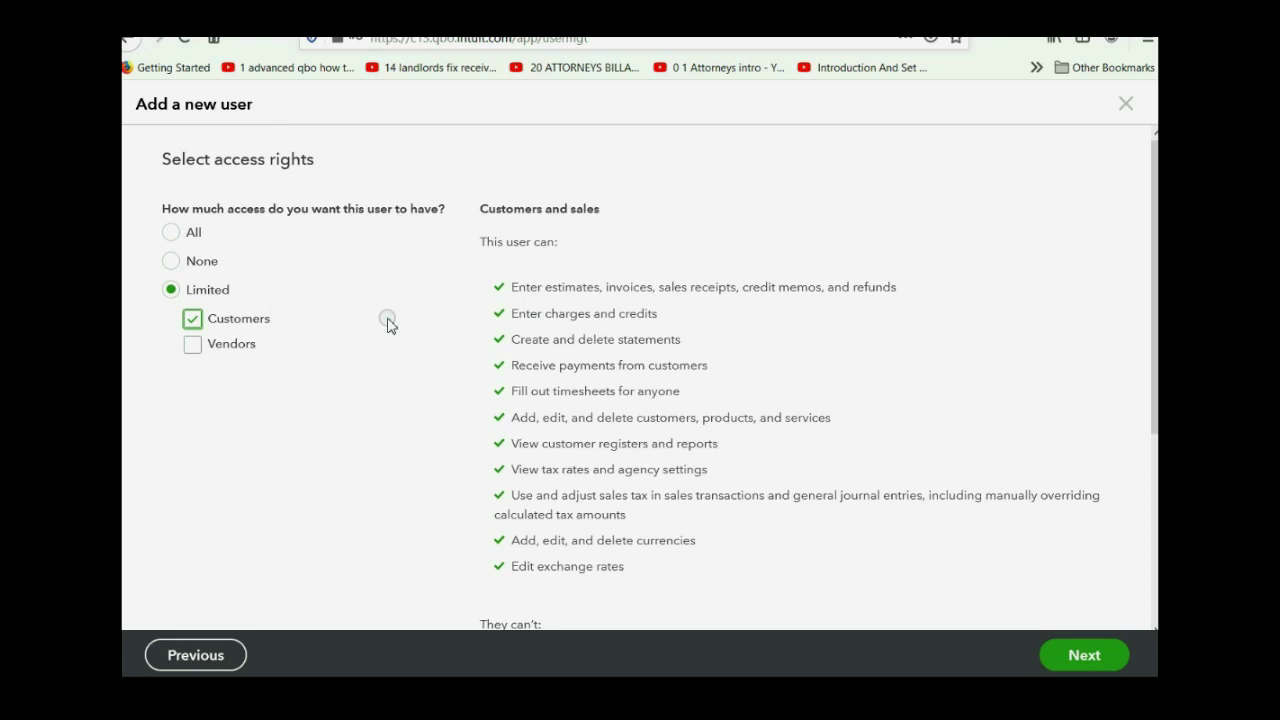
{"action": "scroll", "coordinate": [499, 332], "scroll_direction": "down", "scroll_amount": 3}
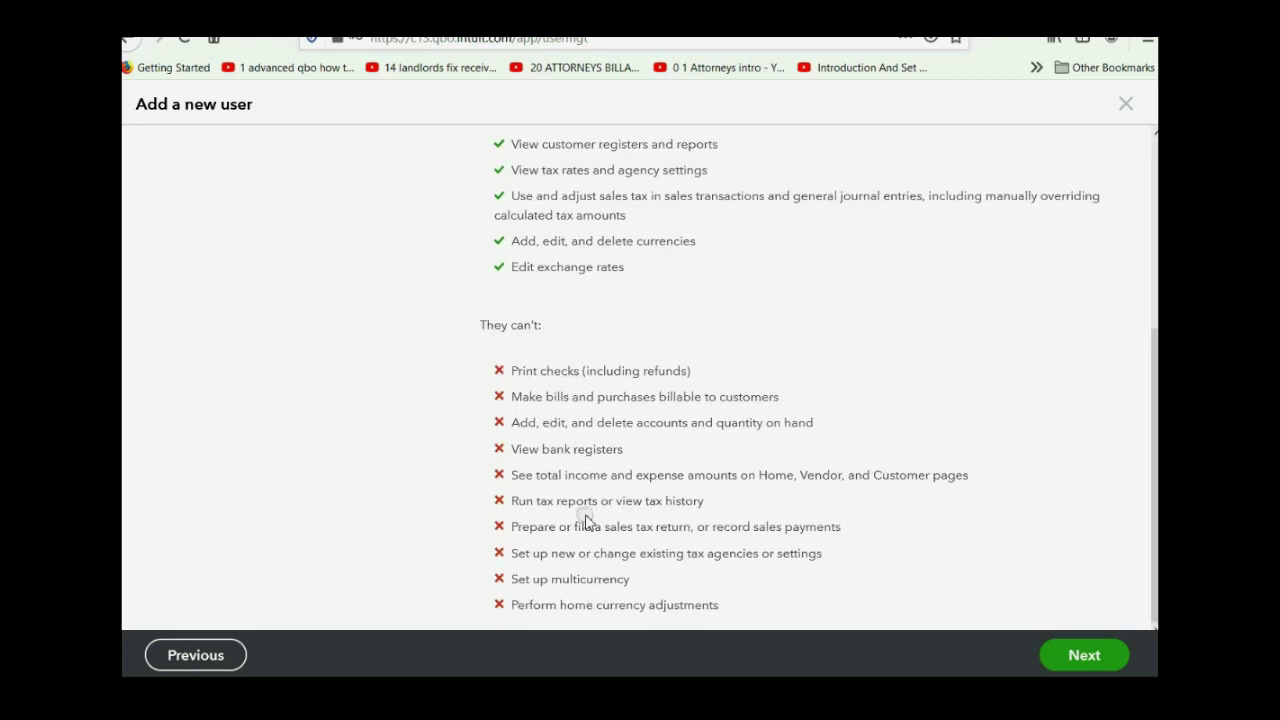
{"action": "left_click", "coordinate": [1092, 658]}
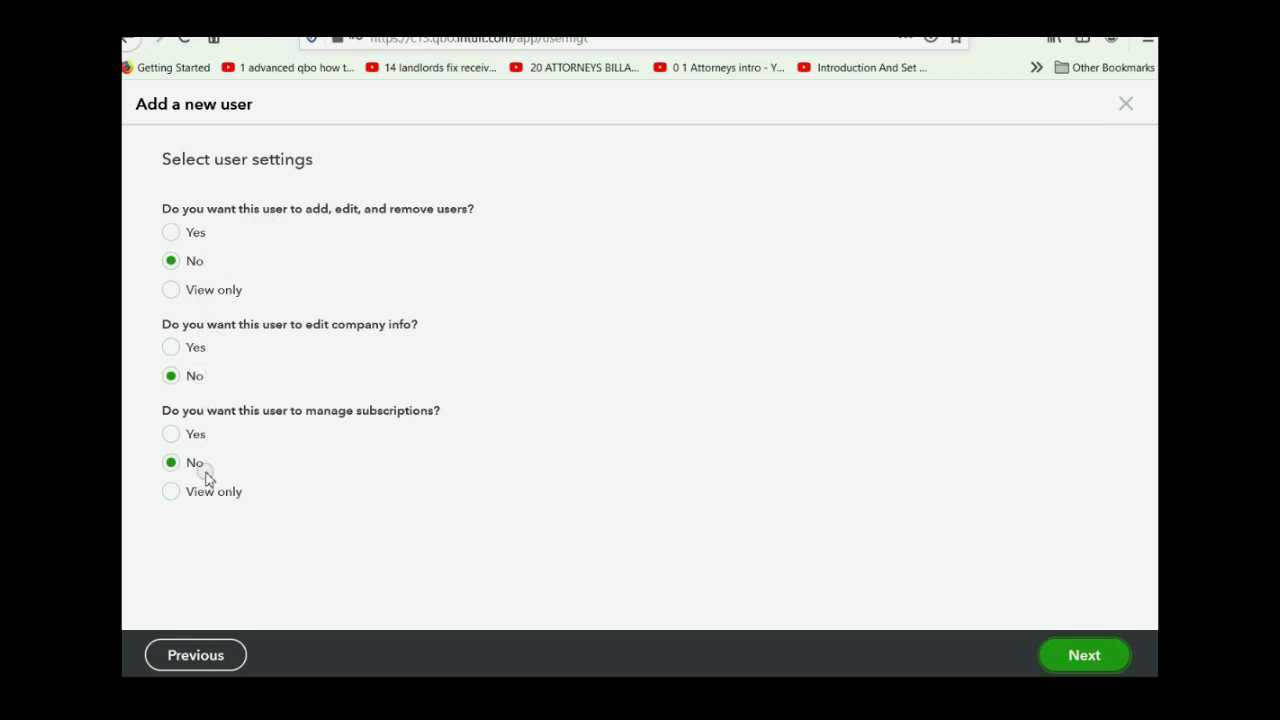
{"action": "left_click", "coordinate": [1087, 656]}
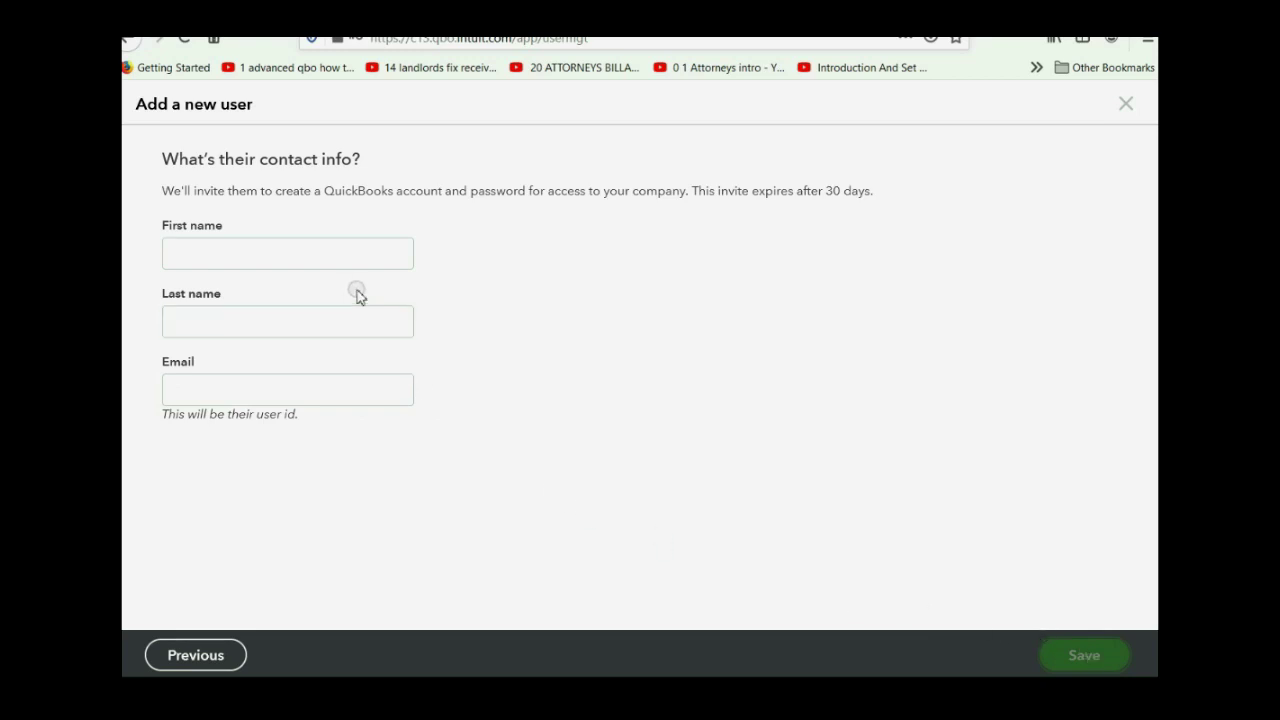
Fill in the new user's first name, last name and e-mail address, and save to send the invite.
{"action": "left_click", "coordinate": [341, 250]}
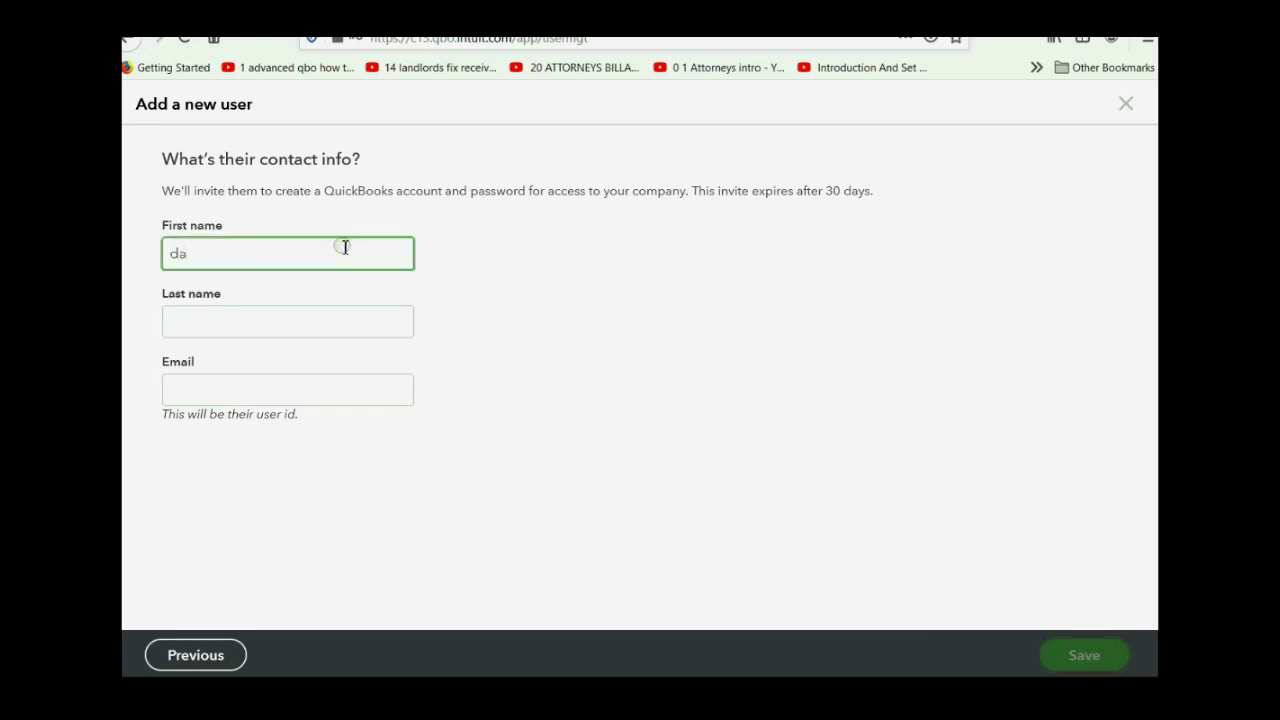
{"action": "key", "text": "Tab"}
{"action": "type", "text": "w"}
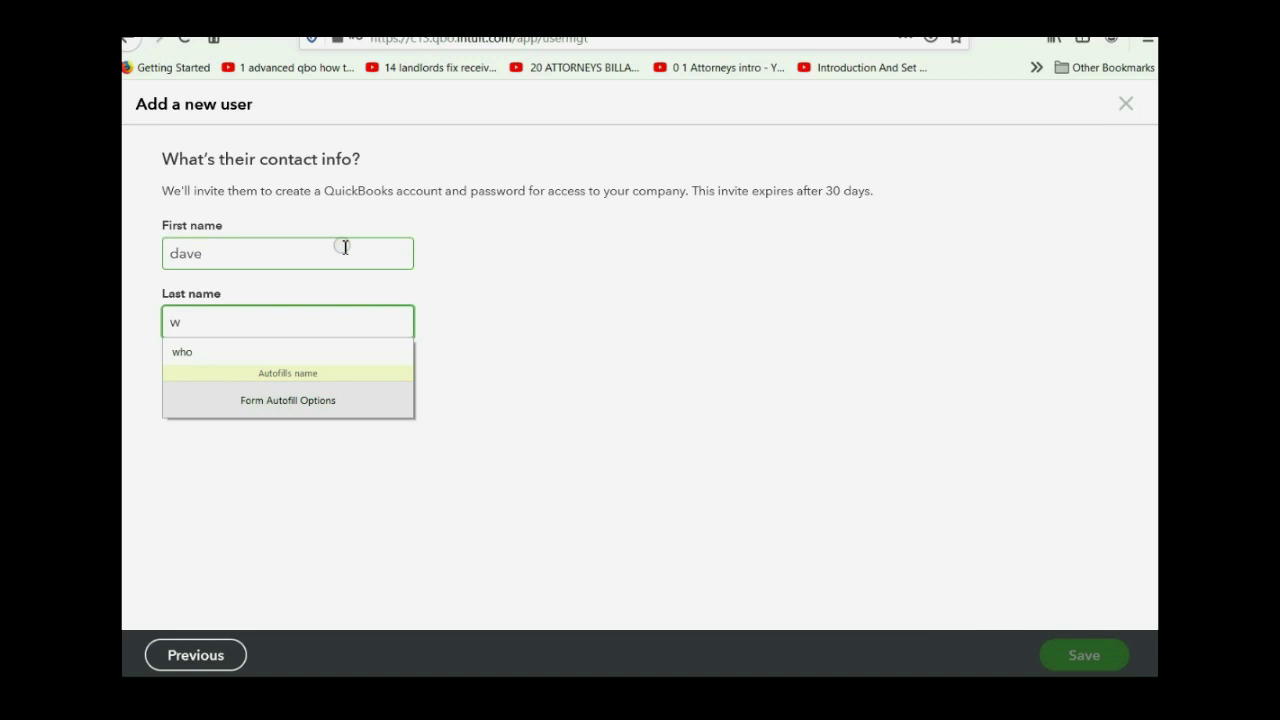
{"action": "type", "text": "holemilk"}
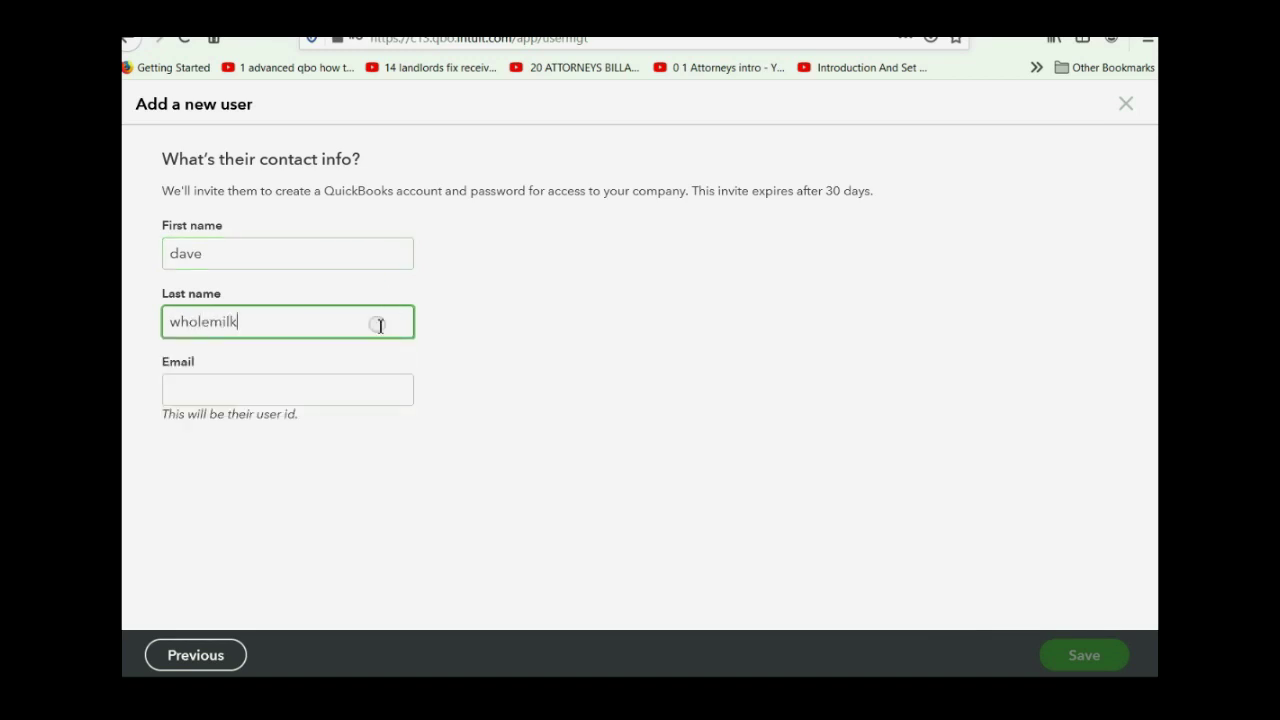
{"action": "left_click", "coordinate": [354, 391]}
{"action": "key", "text": "ctrl+v"}
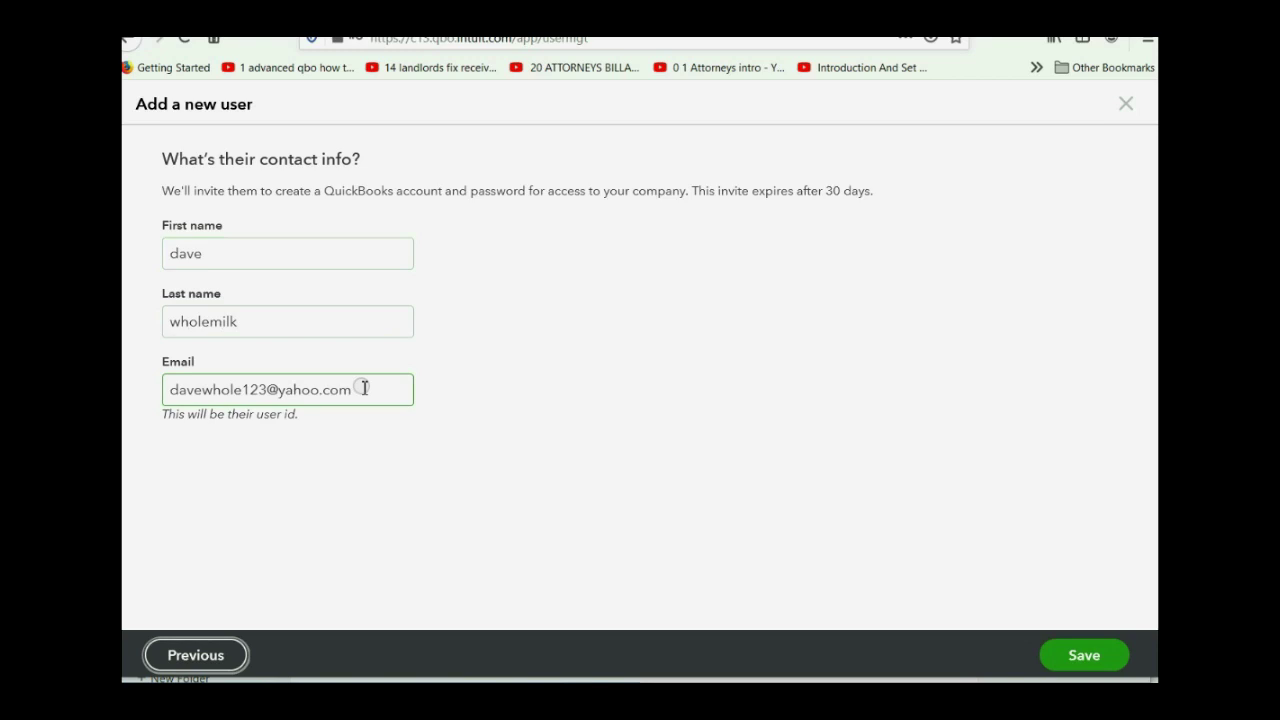
{"action": "left_click", "coordinate": [364, 389]}
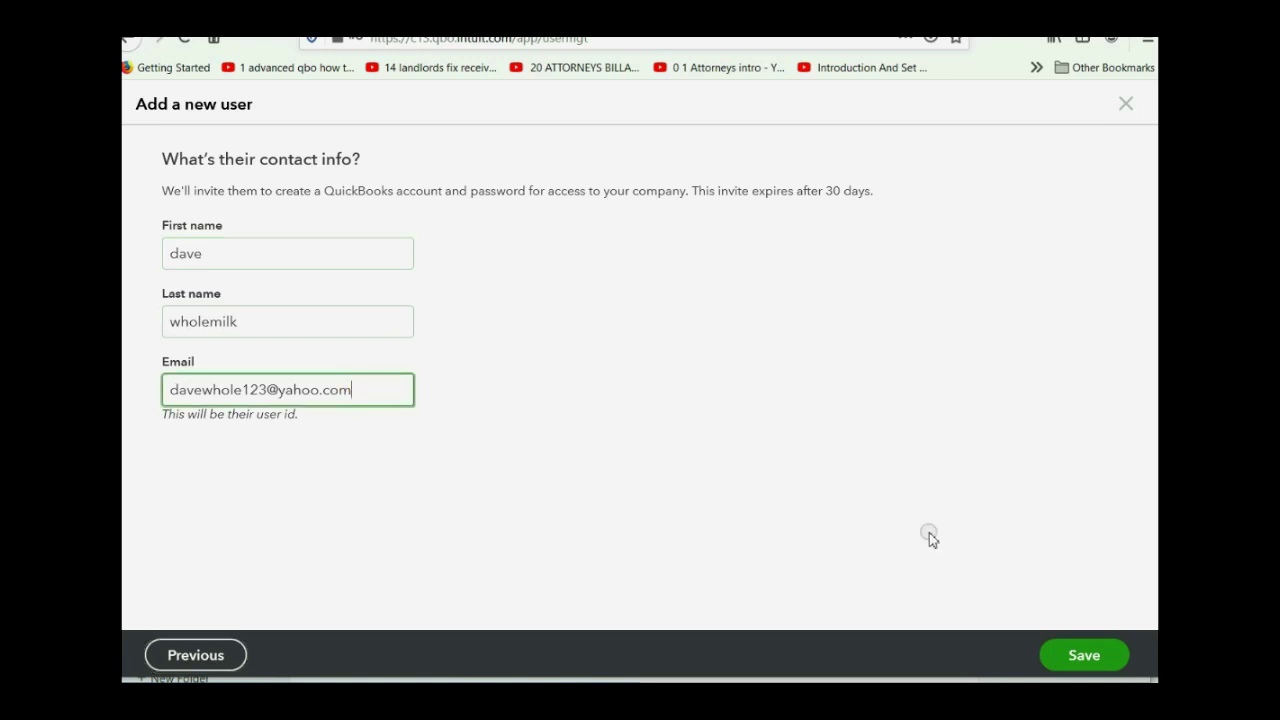
{"action": "left_click", "coordinate": [1077, 653]}
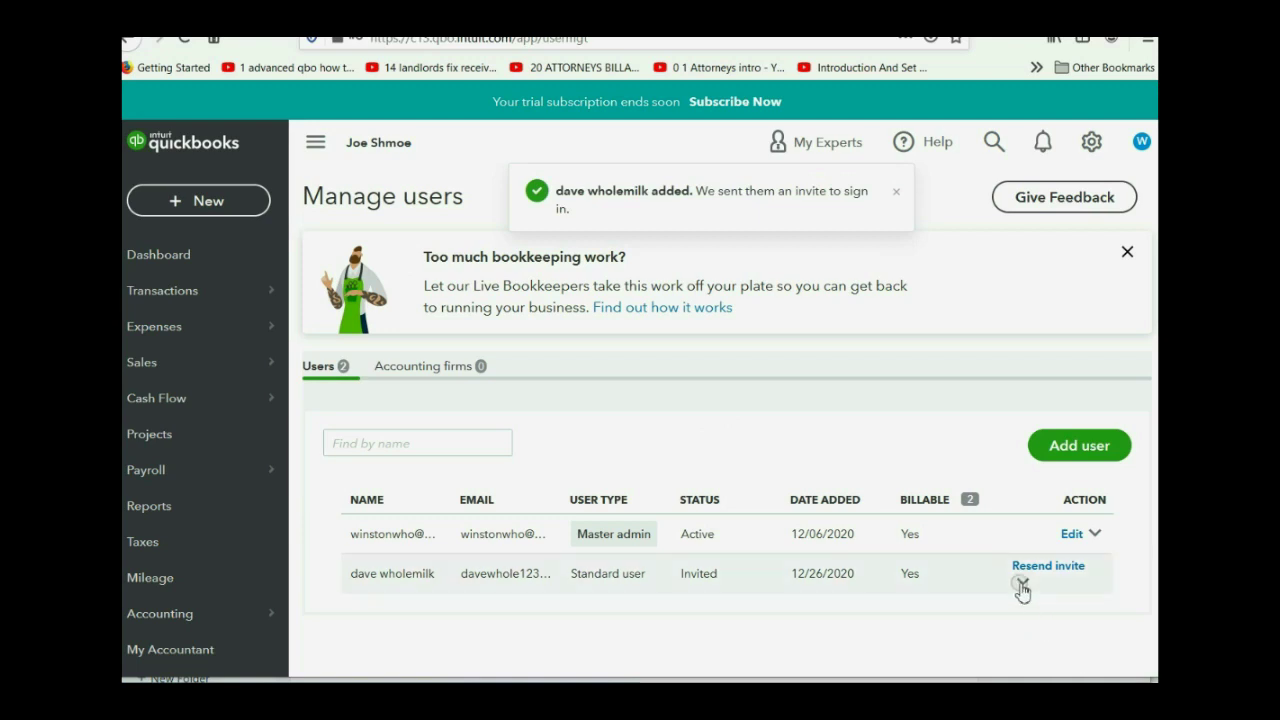
{"action": "left_click_drag", "start_coordinate": [366, 200], "coordinate": [443, 203]}
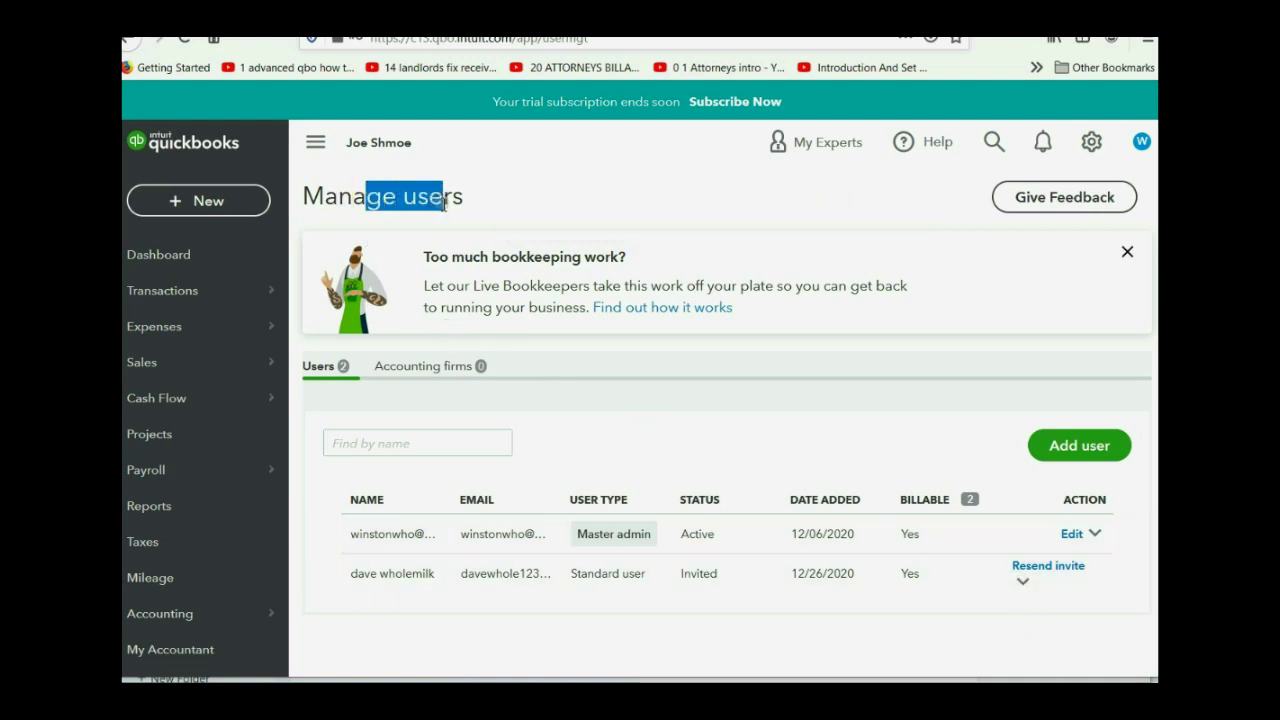
{"action": "left_click", "coordinate": [506, 190]}
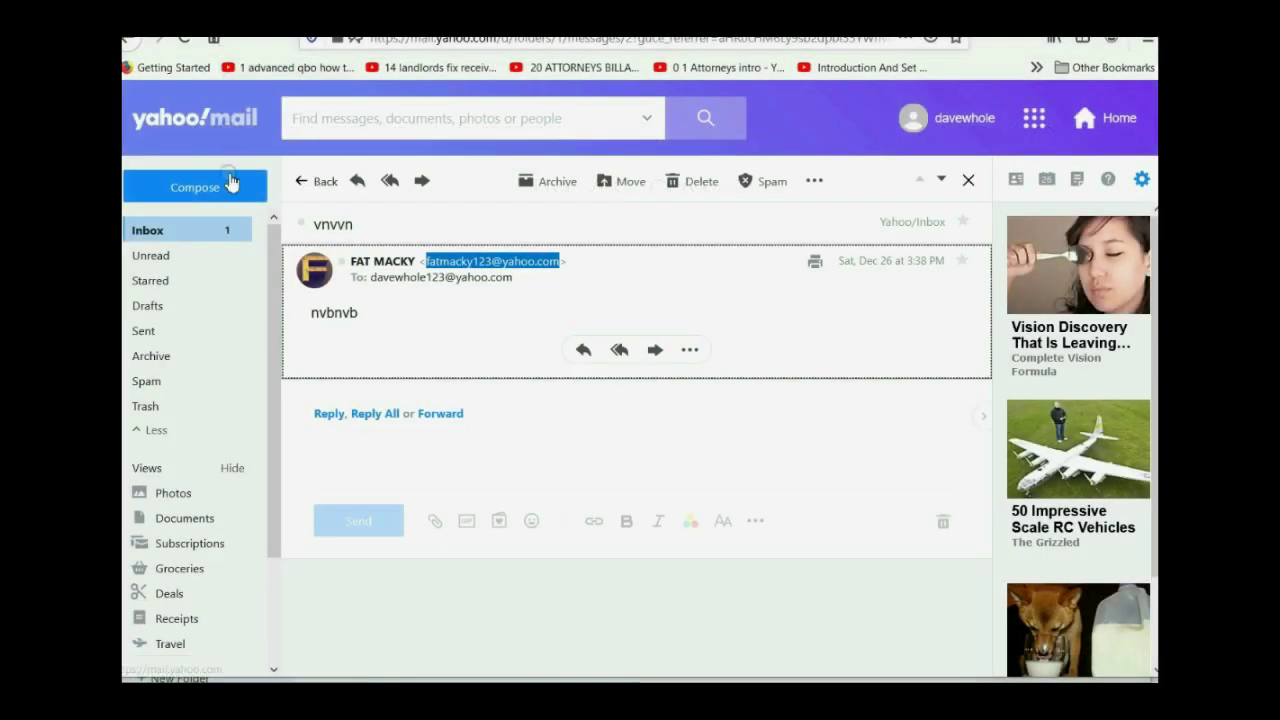
In the invited user's Yahoo Mail inbox, open the QuickBooks Online Plus invitation and follow its Let's go! link.
{"action": "left_click", "coordinate": [189, 235]}
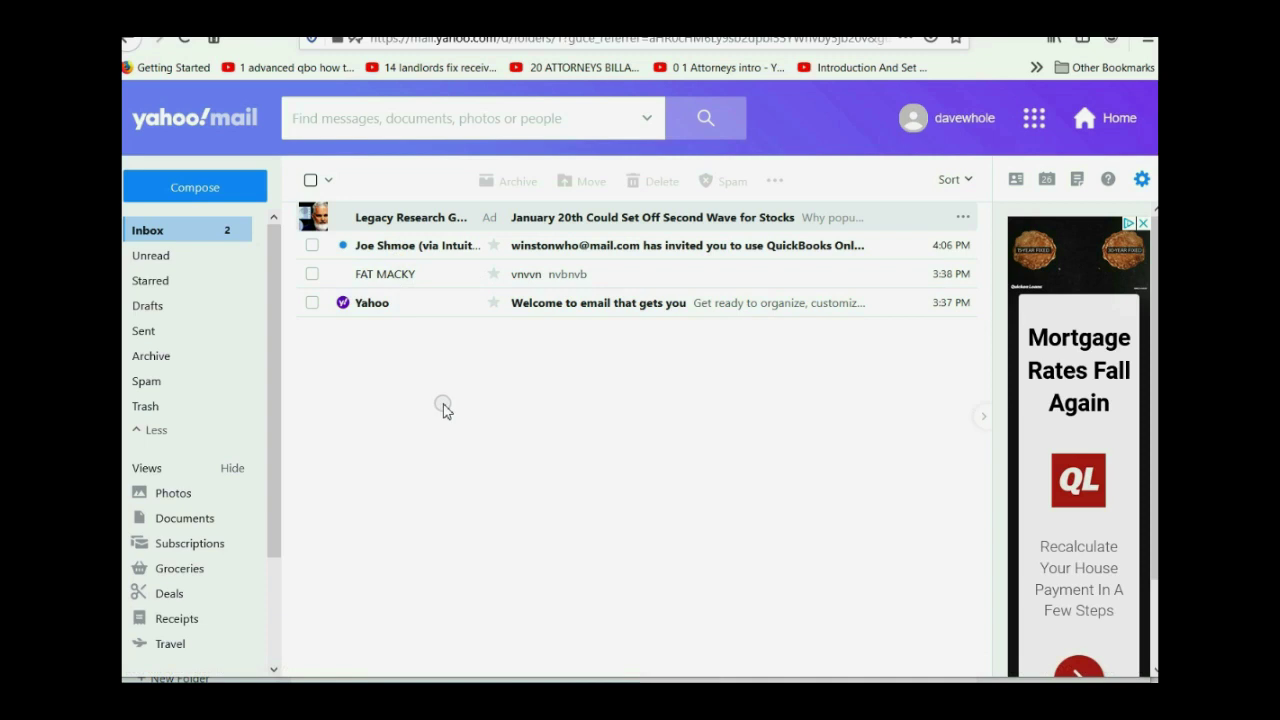
{"action": "double_click", "coordinate": [539, 252]}
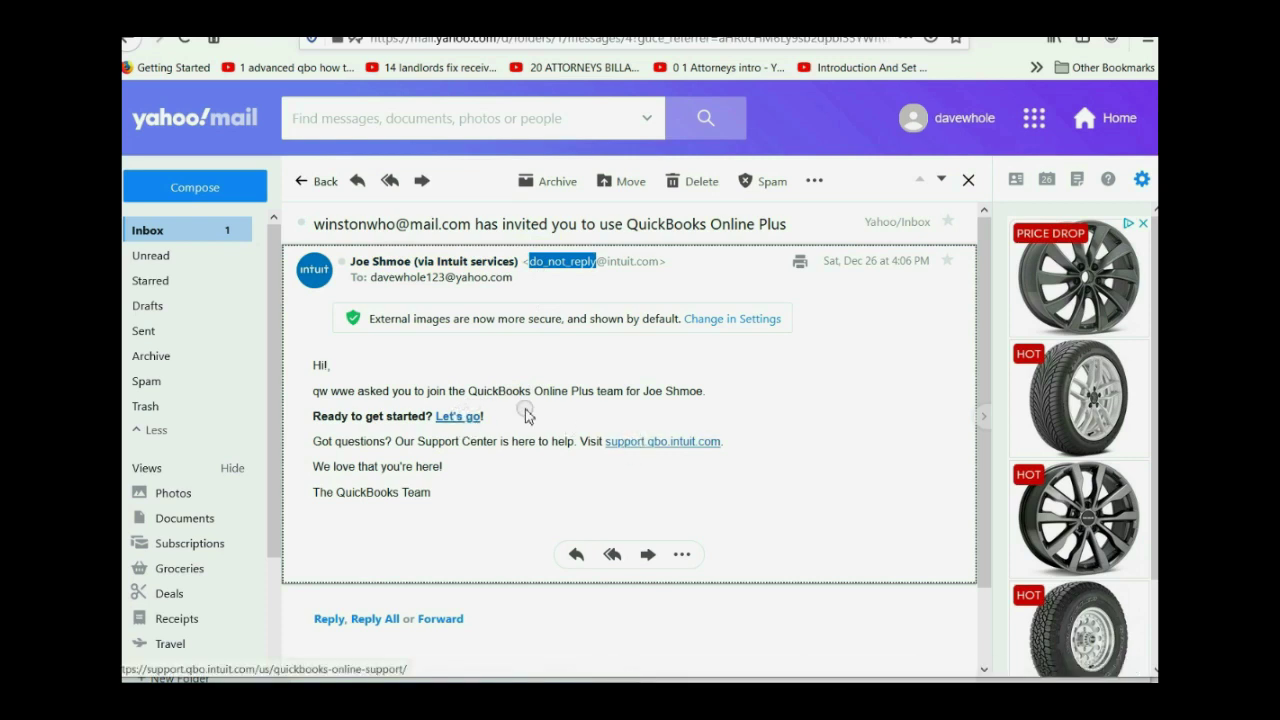
{"action": "left_click", "coordinate": [455, 422]}
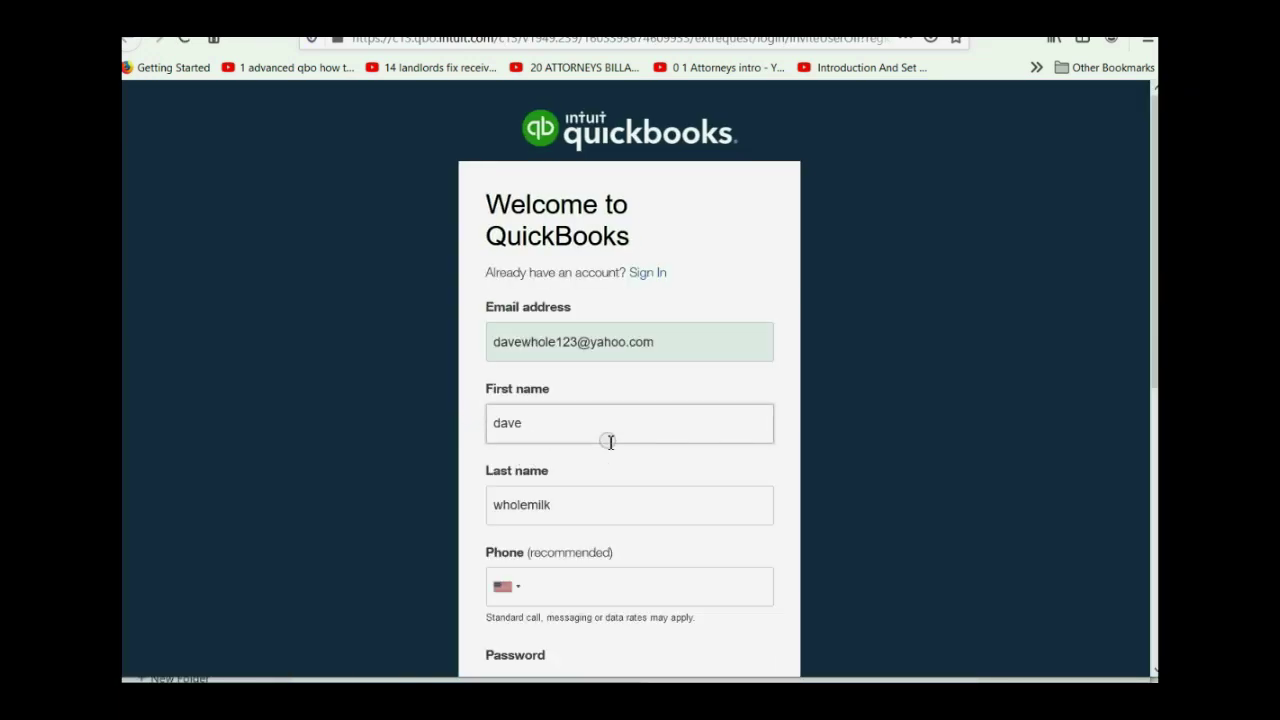
Enter the account password in the Password and Confirm password fields of the QuickBooks sign-up form.
{"action": "scroll", "coordinate": [596, 500], "scroll_direction": "down", "scroll_amount": 1}
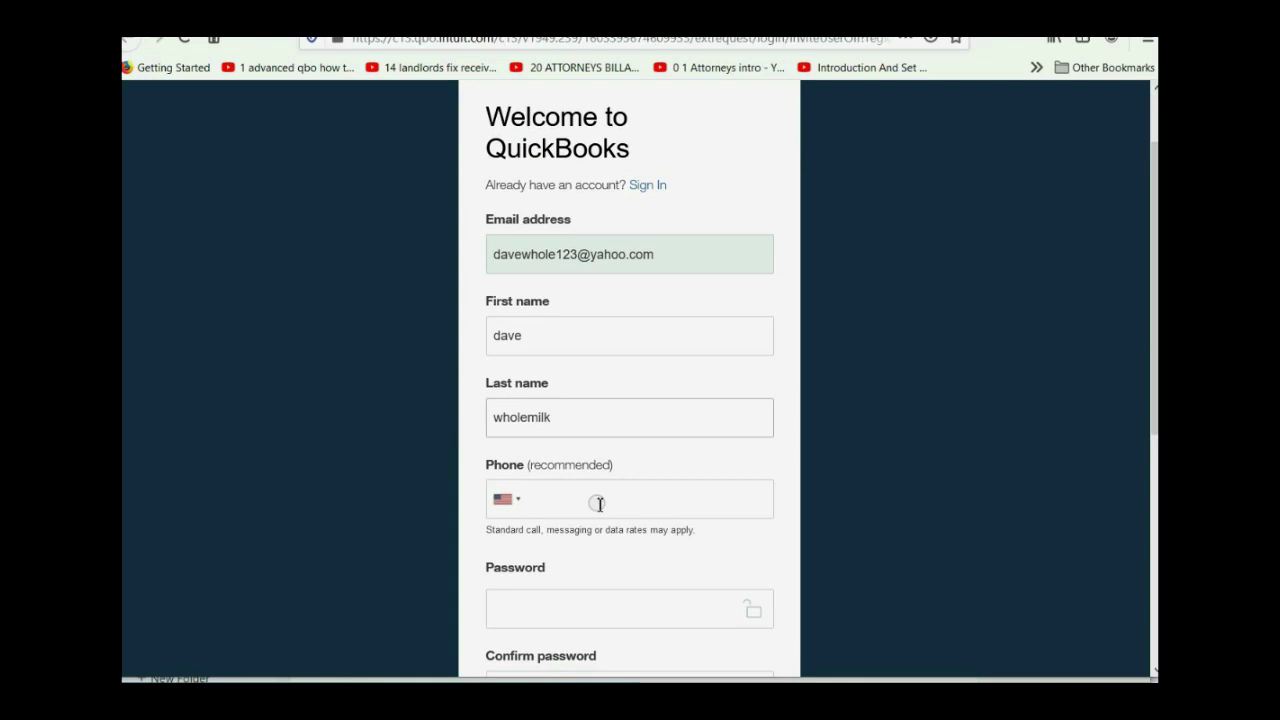
{"action": "scroll", "coordinate": [599, 503], "scroll_direction": "down", "scroll_amount": 1}
{"action": "scroll", "coordinate": [563, 418], "scroll_direction": "down", "scroll_amount": 1}
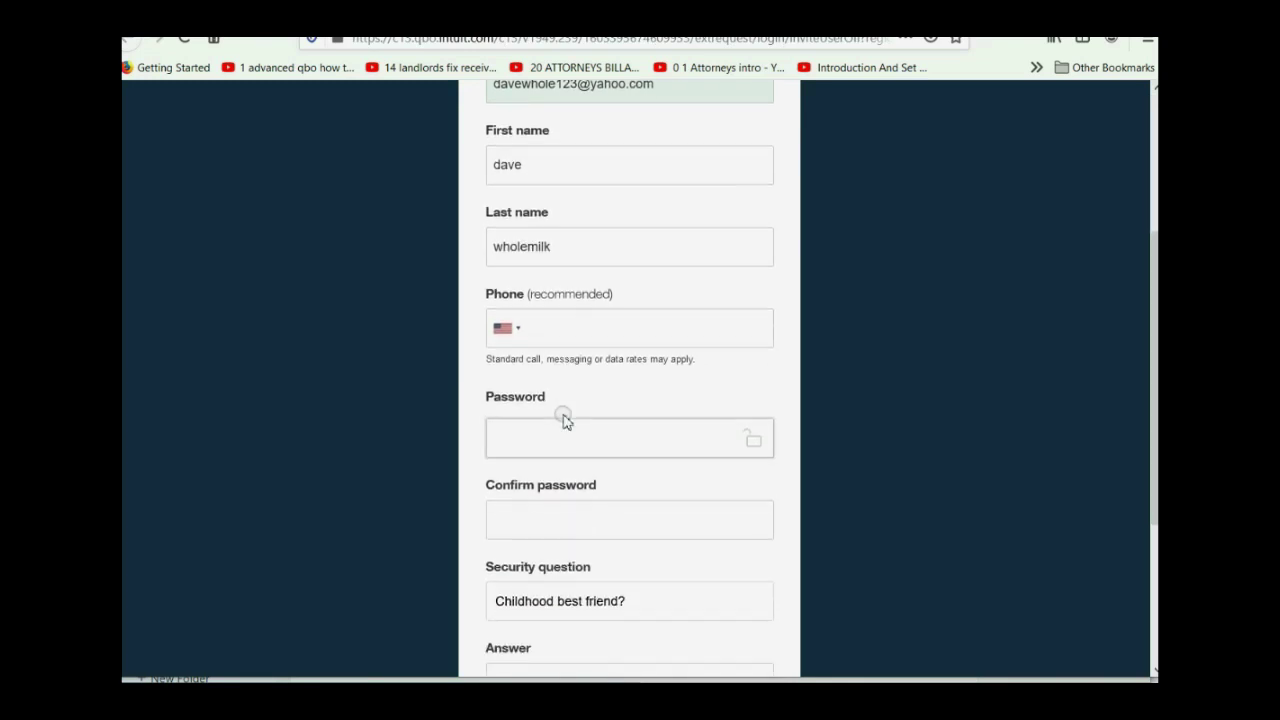
{"action": "left_click", "coordinate": [563, 420]}
{"action": "left_click", "coordinate": [574, 540]}
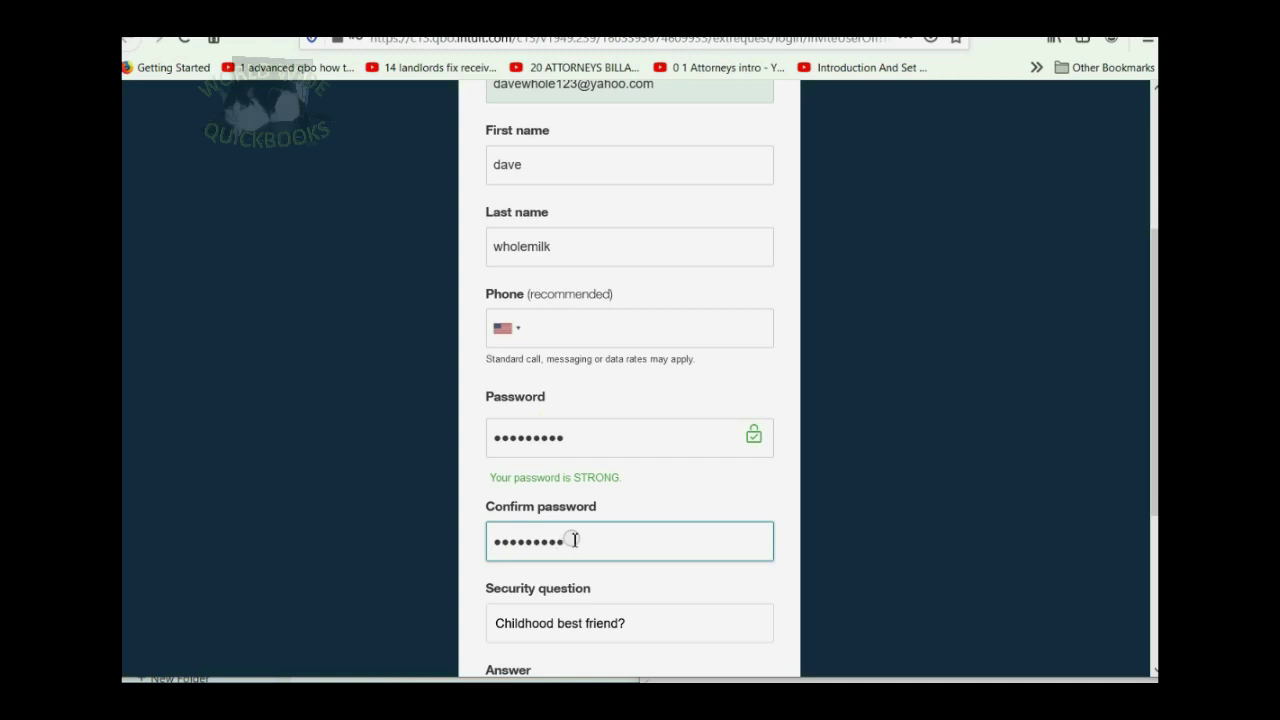
Enter the answer to the security question "Childhood best friend?" and create the account.
{"action": "scroll", "coordinate": [801, 424], "scroll_direction": "down", "scroll_amount": 2}
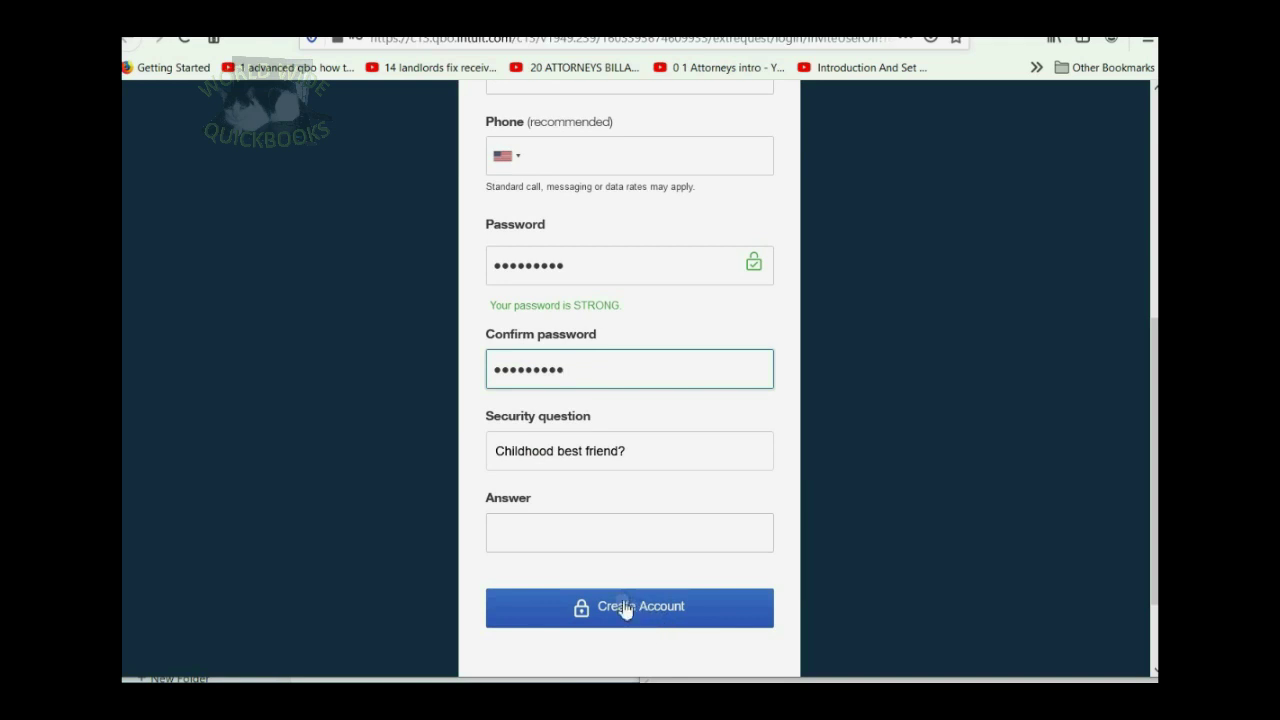
{"action": "scroll", "coordinate": [623, 610], "scroll_direction": "up", "scroll_amount": 1}
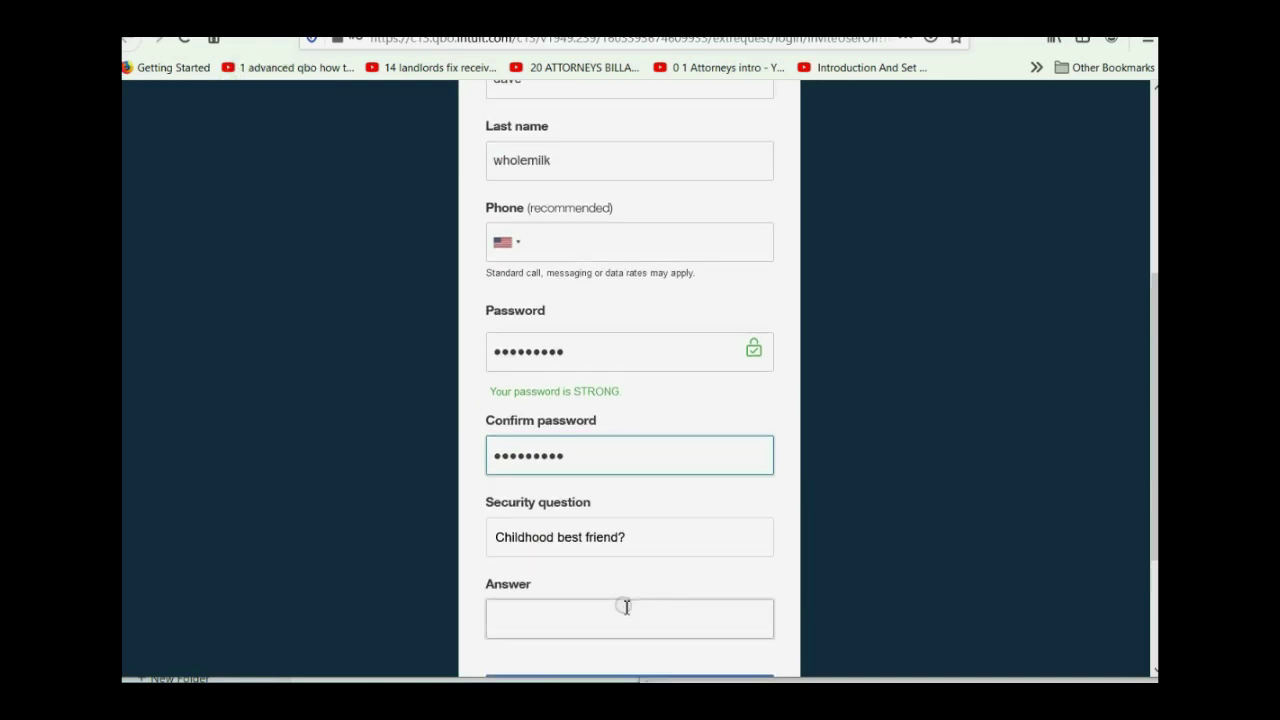
{"action": "scroll", "coordinate": [626, 604], "scroll_direction": "down", "scroll_amount": 2}
{"action": "left_click", "coordinate": [643, 530]}
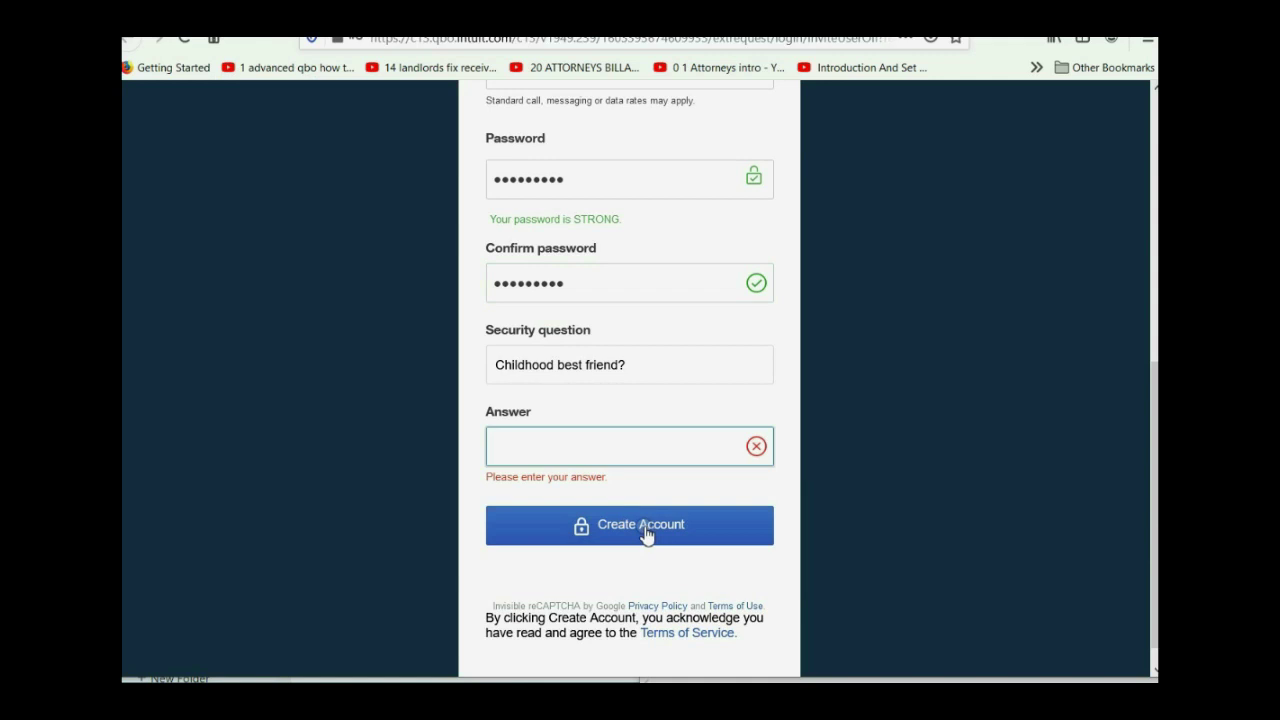
{"action": "left_click", "coordinate": [756, 448]}
{"action": "left_click", "coordinate": [659, 449]}
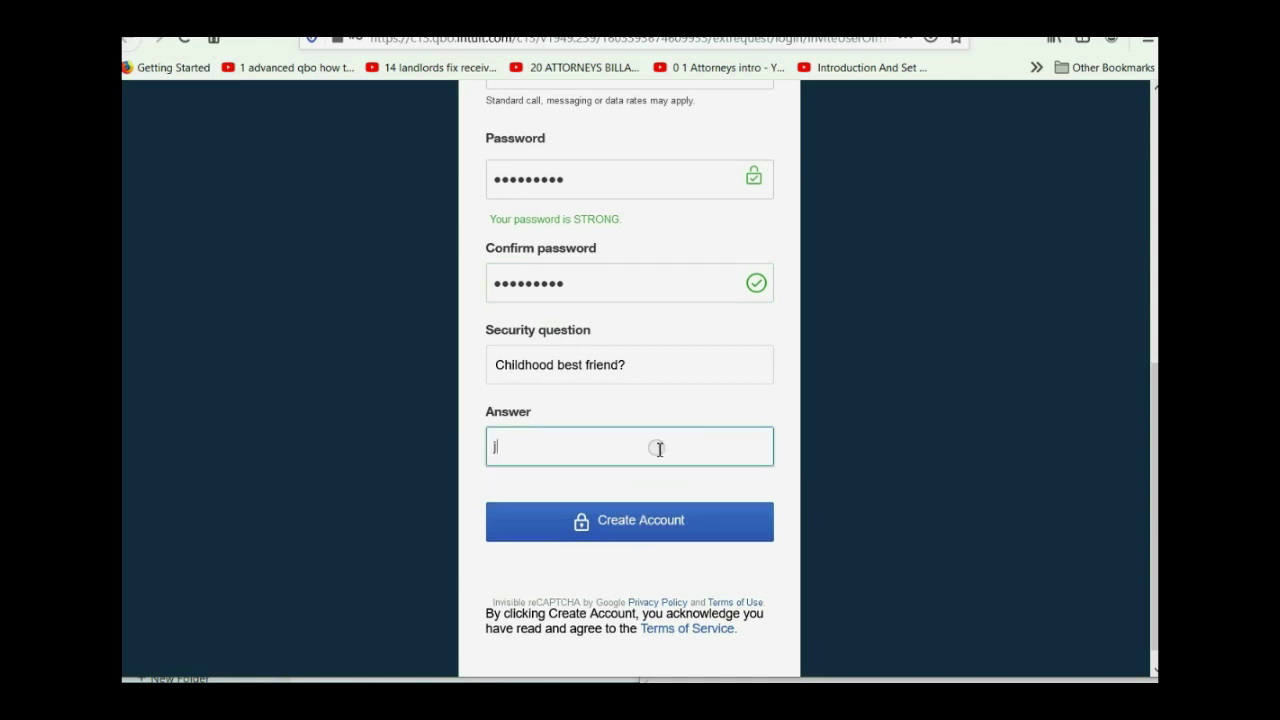
{"action": "left_click", "coordinate": [648, 521]}
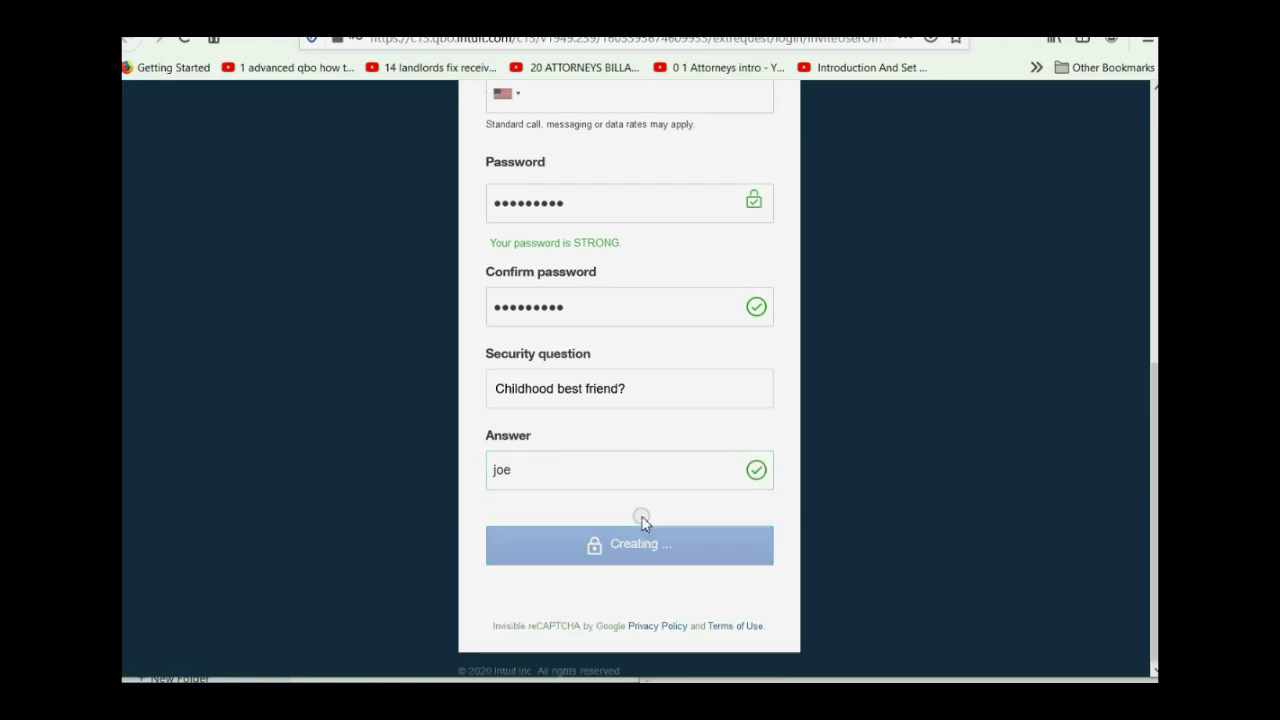
{"action": "left_click", "coordinate": [634, 337]}
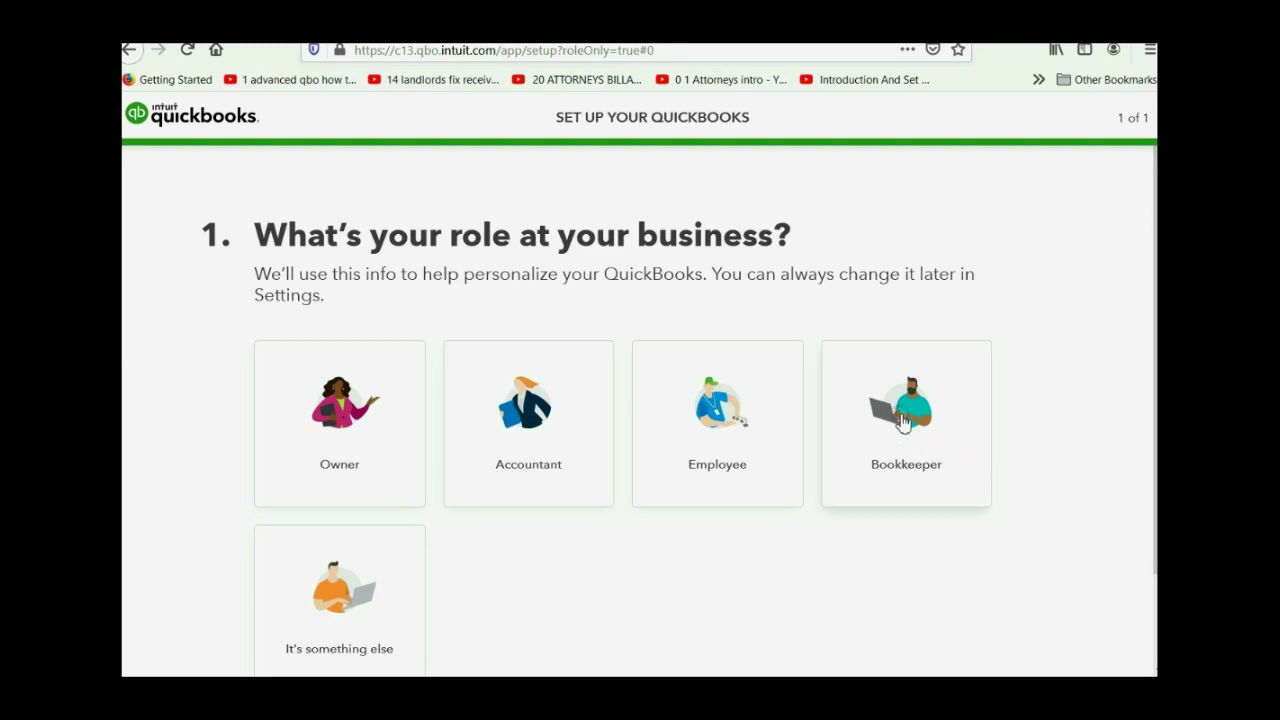
Complete the role setup with "It's something else" as the role and "No, I do it all myself" for the accountant question.
{"action": "left_click", "coordinate": [337, 592]}
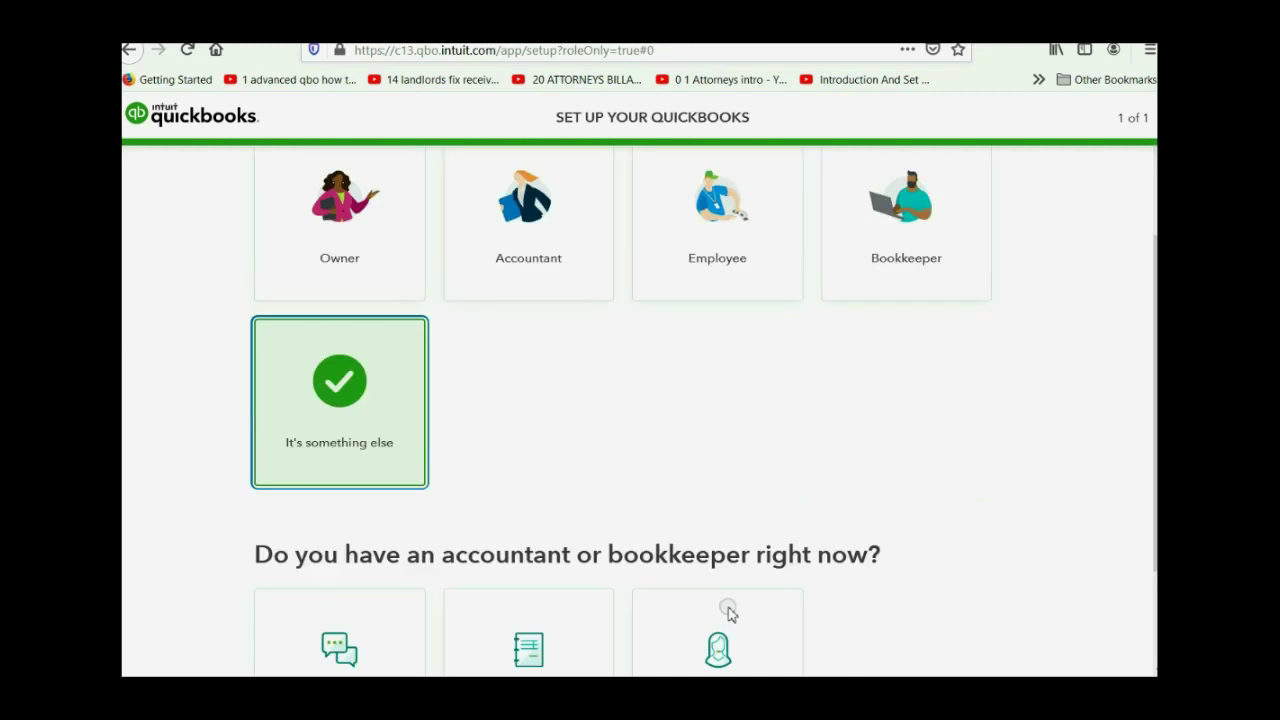
{"action": "scroll", "coordinate": [730, 613], "scroll_direction": "down", "scroll_amount": 1}
{"action": "scroll", "coordinate": [731, 614], "scroll_direction": "down", "scroll_amount": 2}
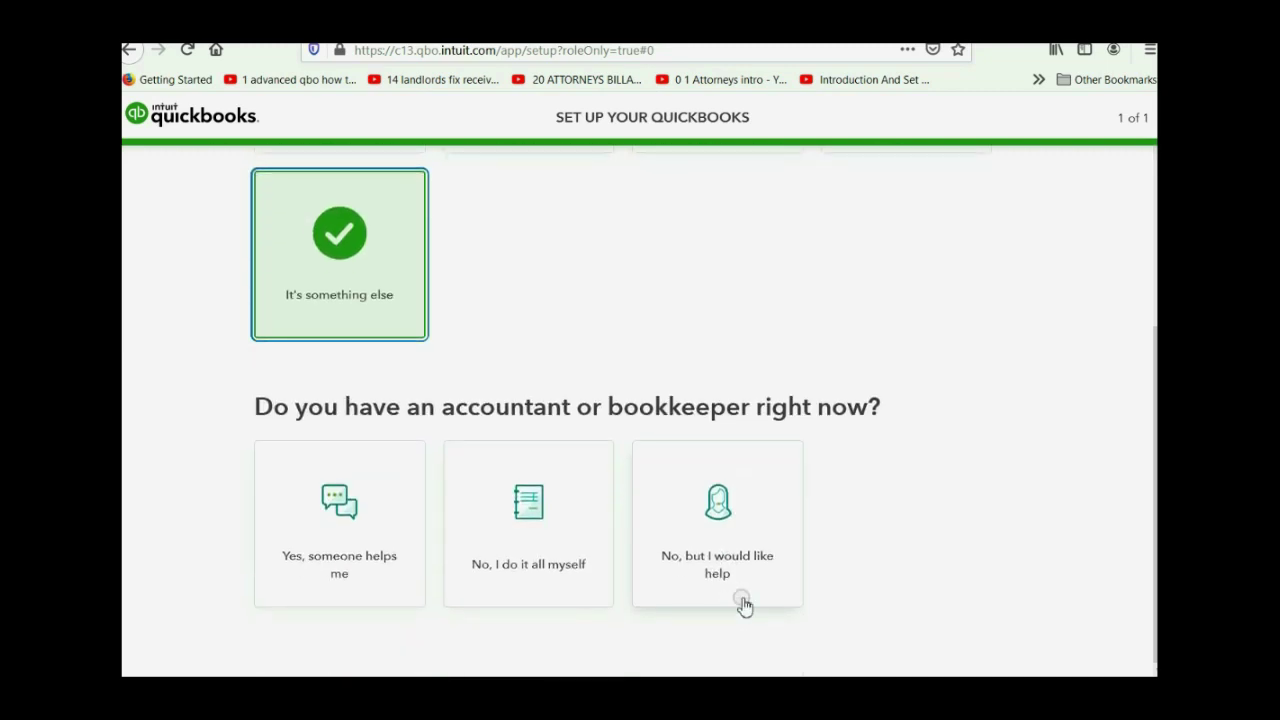
{"action": "left_click", "coordinate": [530, 538]}
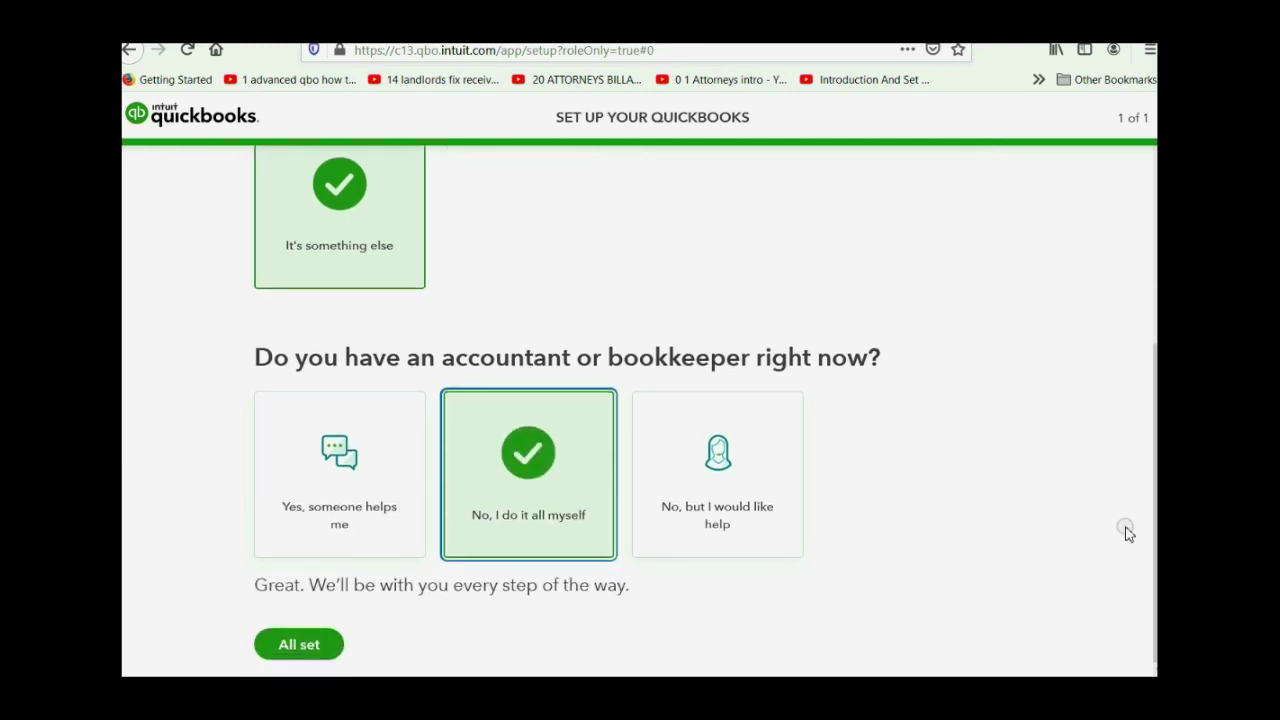
{"action": "left_click", "coordinate": [305, 645]}
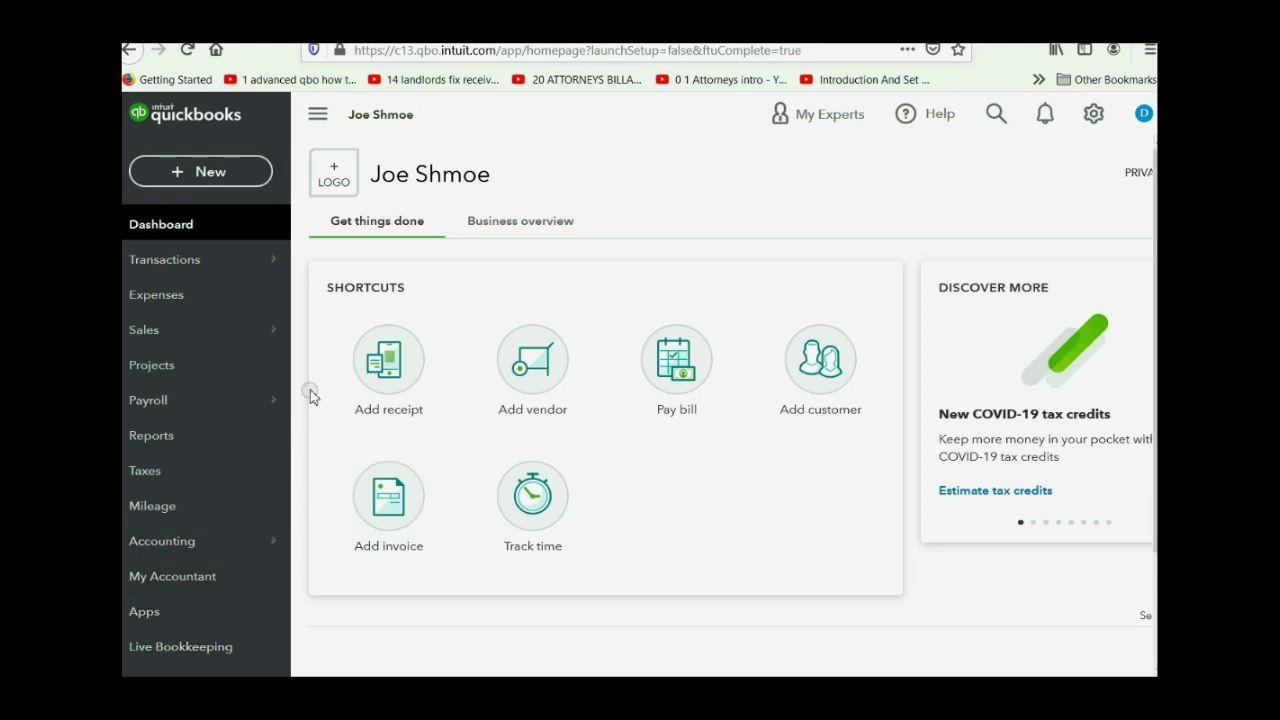
Check the customers-only user's access by viewing the new-transaction options, the Expenses page and the full Customers list.
{"action": "left_click", "coordinate": [212, 174]}
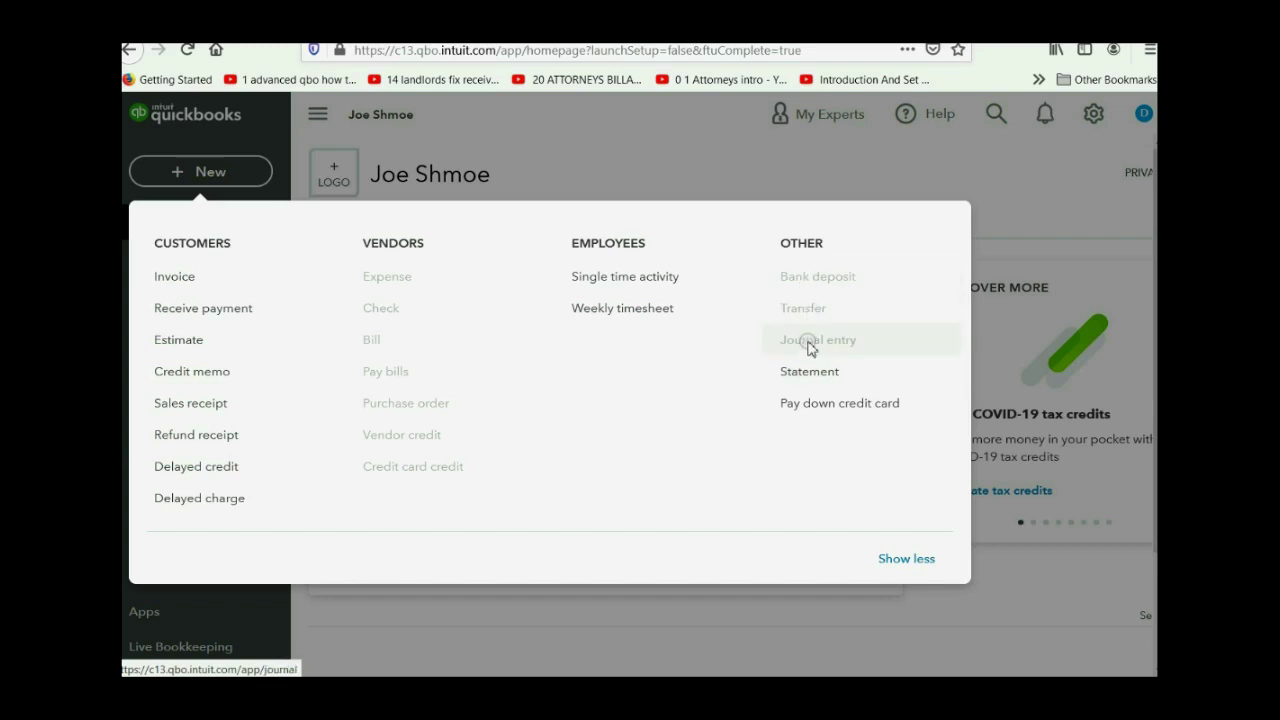
{"action": "left_click", "coordinate": [642, 160]}
{"action": "left_click", "coordinate": [208, 300]}
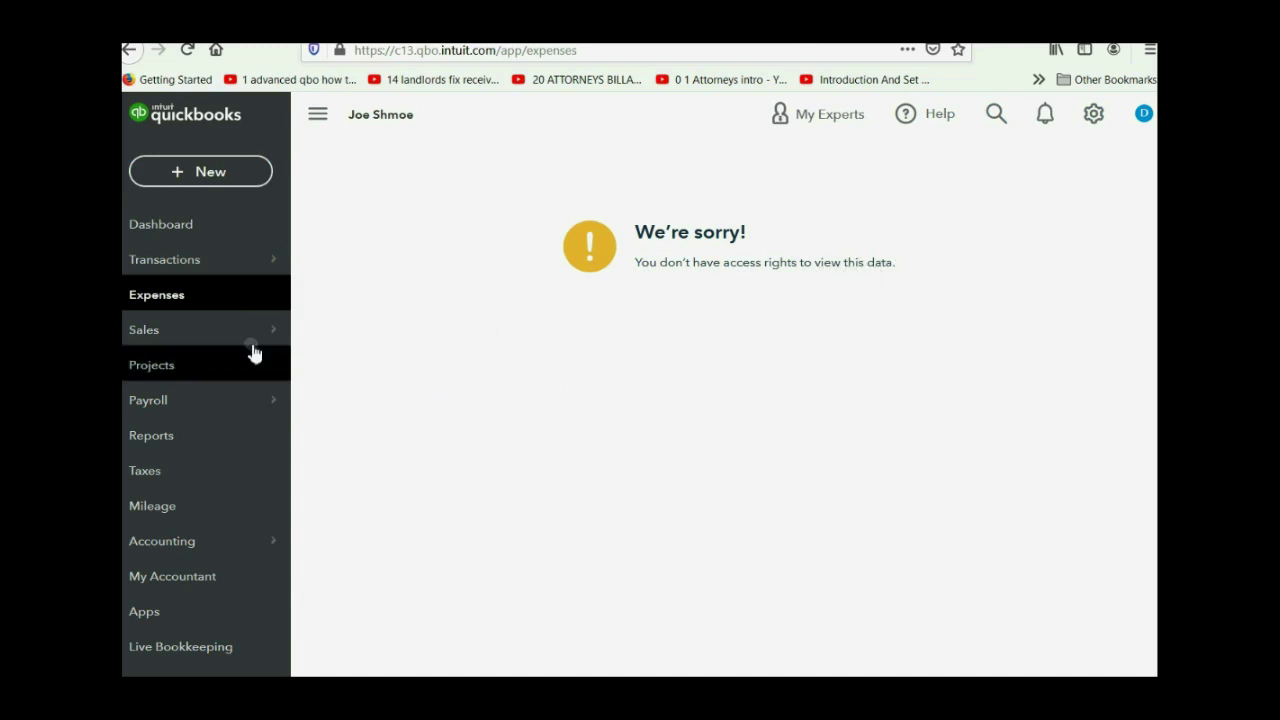
{"action": "left_click", "coordinate": [199, 343]}
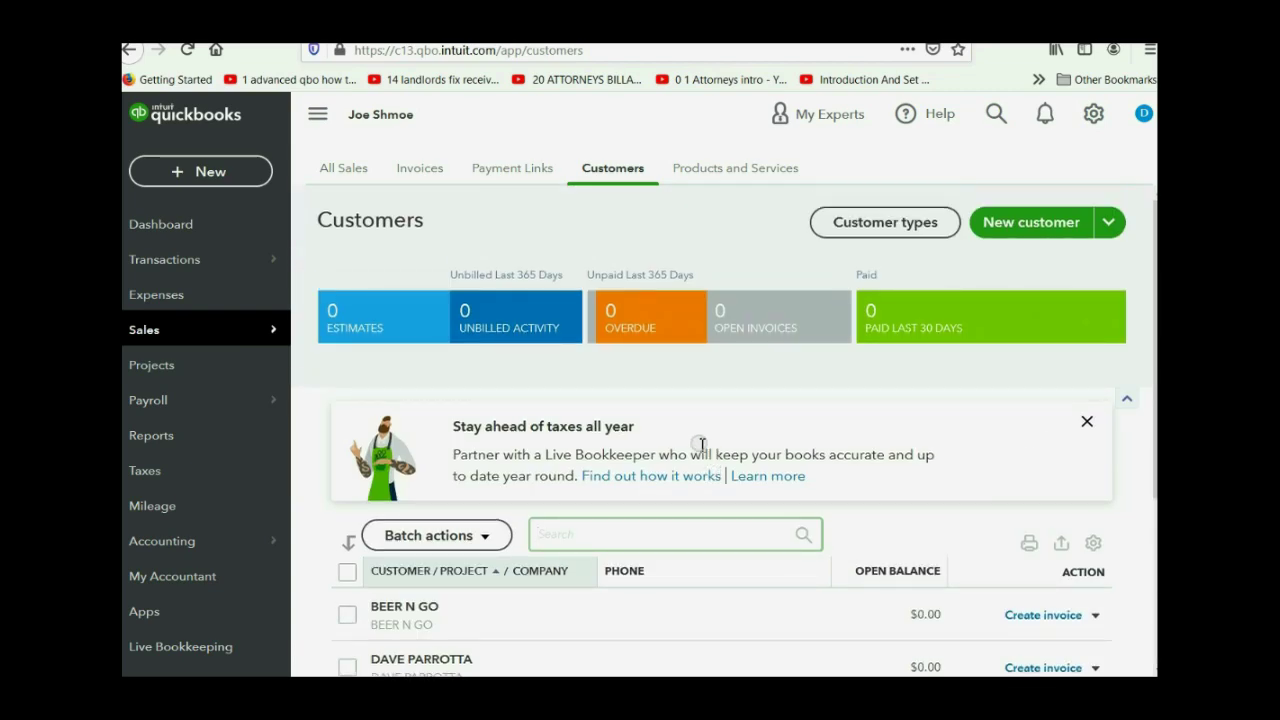
{"action": "left_click", "coordinate": [363, 305]}
{"action": "scroll", "coordinate": [488, 510], "scroll_direction": "down", "scroll_amount": 3}
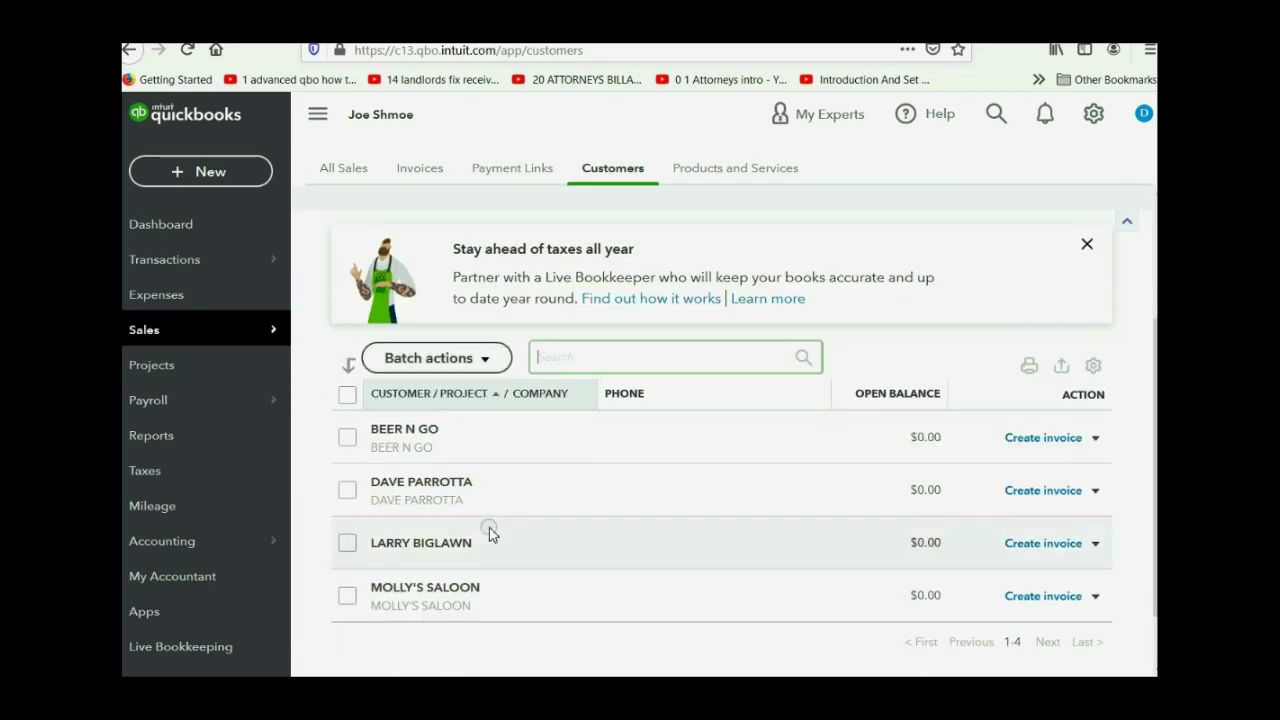
Examine which standard reports the customers-only user can run, from Favorites through Sales and customers to Payroll.
{"action": "left_click", "coordinate": [193, 437]}
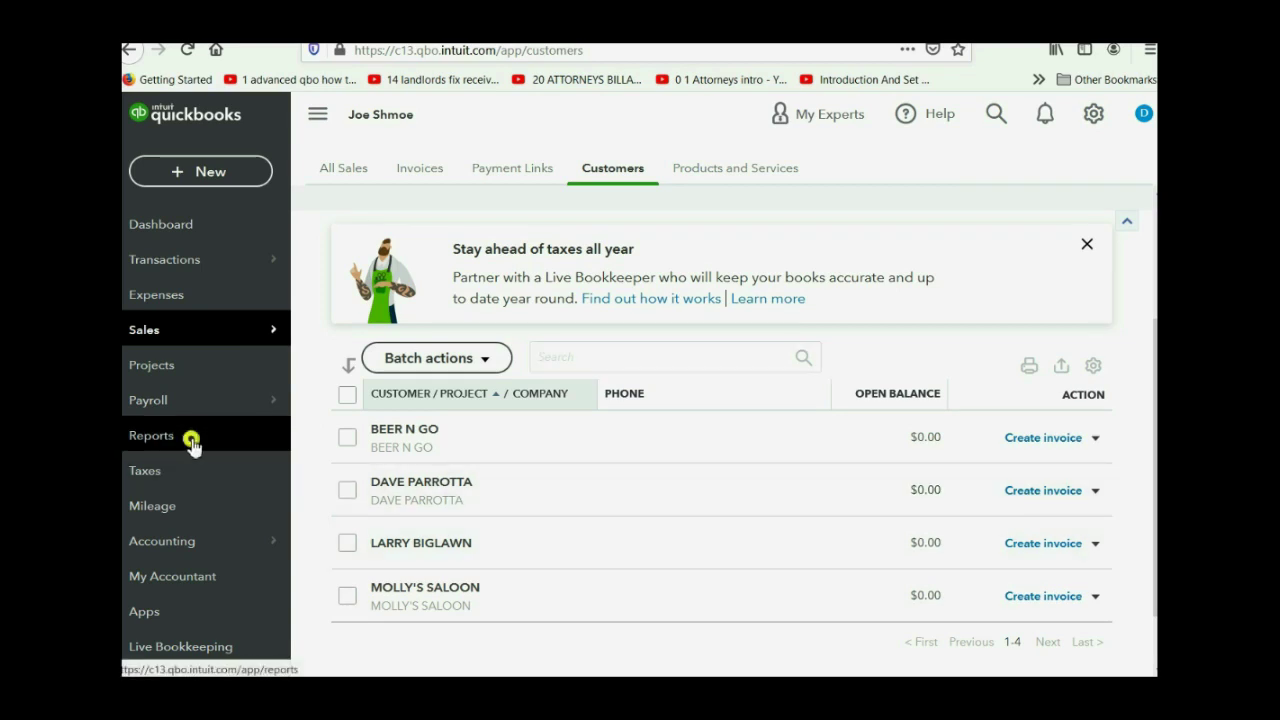
{"action": "scroll", "coordinate": [640, 540], "scroll_direction": "down", "scroll_amount": 3}
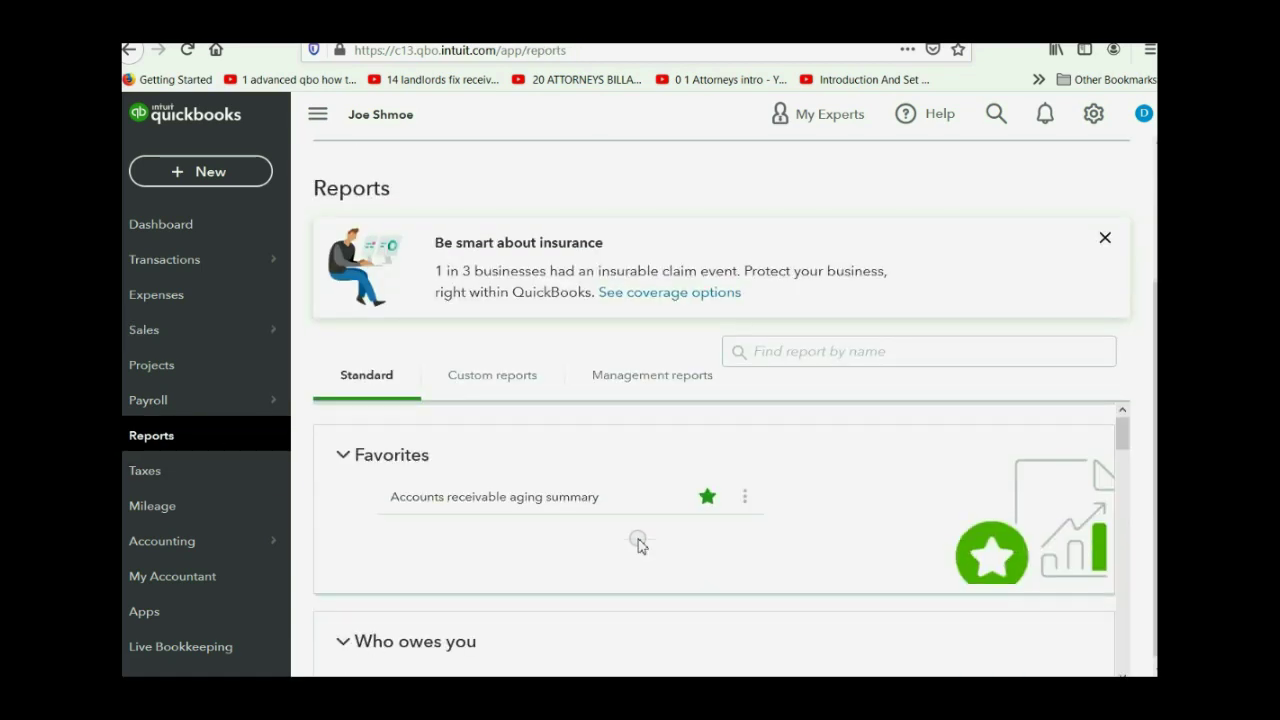
{"action": "scroll", "coordinate": [640, 545], "scroll_direction": "down", "scroll_amount": 15}
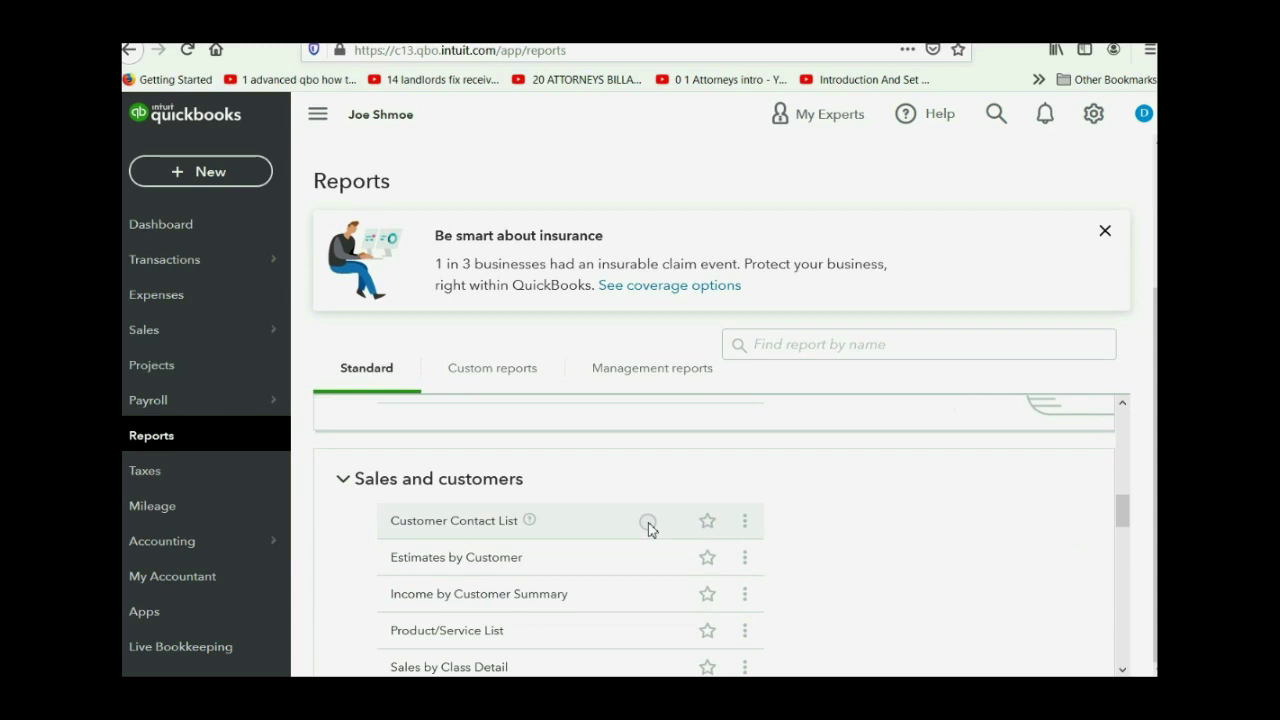
{"action": "scroll", "coordinate": [600, 485], "scroll_direction": "up", "scroll_amount": 3}
{"action": "scroll", "coordinate": [520, 512], "scroll_direction": "down", "scroll_amount": 7}
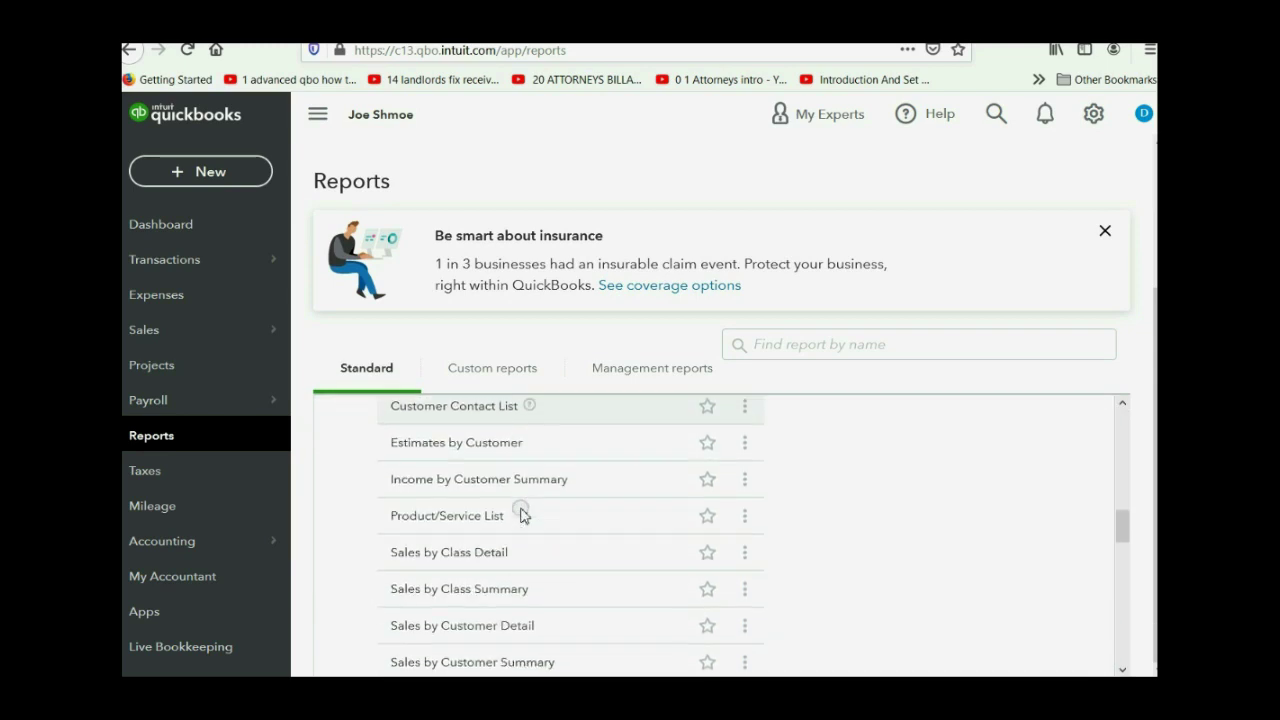
{"action": "scroll", "coordinate": [522, 514], "scroll_direction": "down", "scroll_amount": 10}
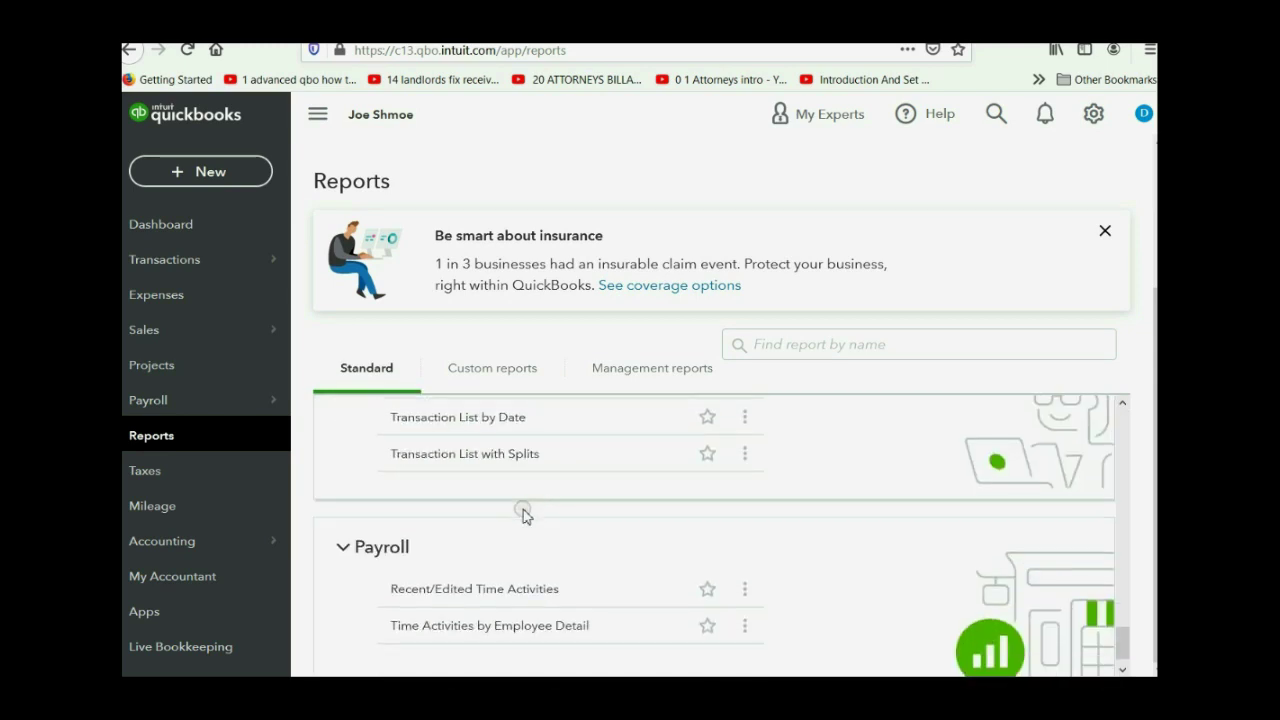
{"action": "scroll", "coordinate": [524, 515], "scroll_direction": "up", "scroll_amount": 15}
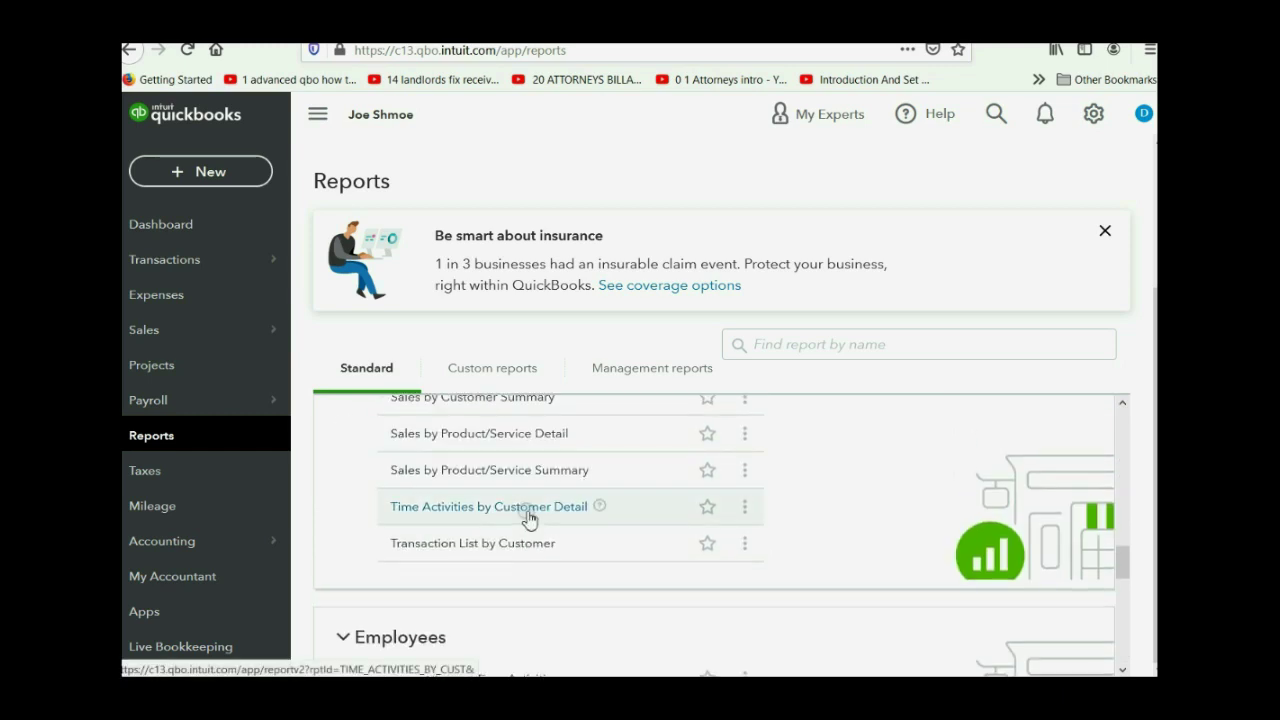
{"action": "scroll", "coordinate": [530, 516], "scroll_direction": "up", "scroll_amount": 8}
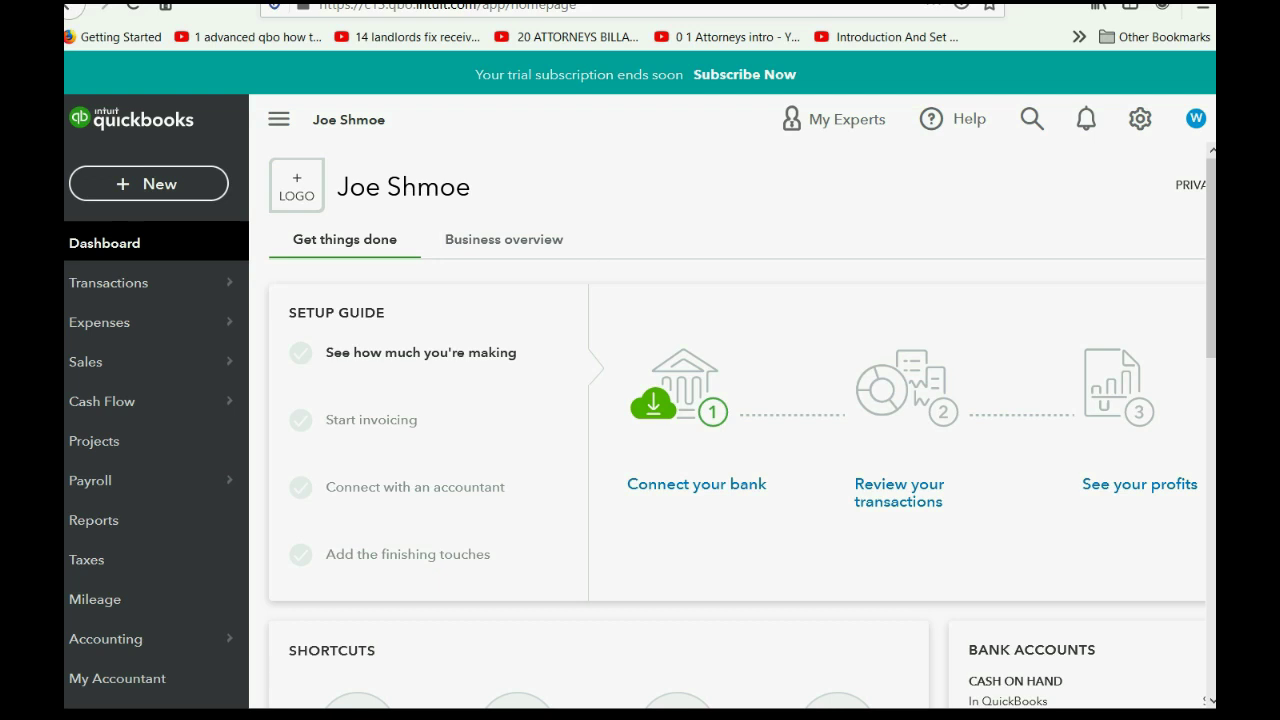
In the master admin's company, show the Accounting firms section of Manage users.
{"action": "left_click", "coordinate": [1140, 120]}
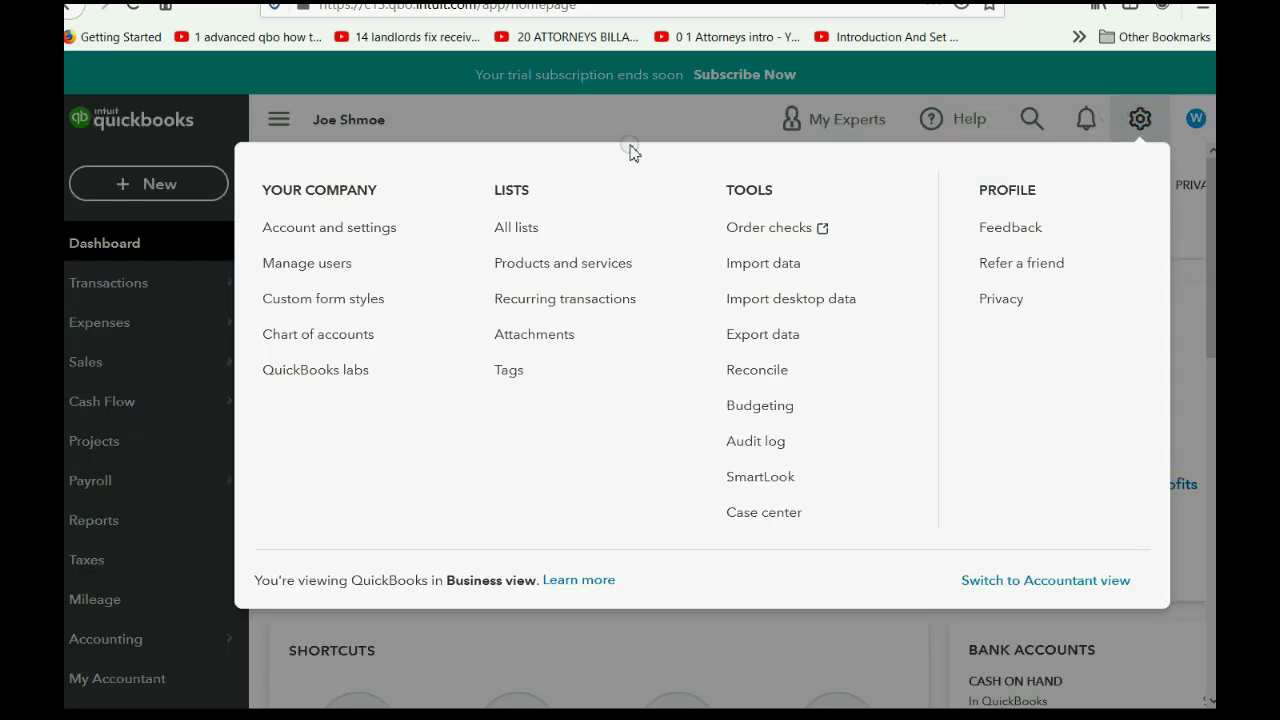
{"action": "left_click", "coordinate": [344, 279]}
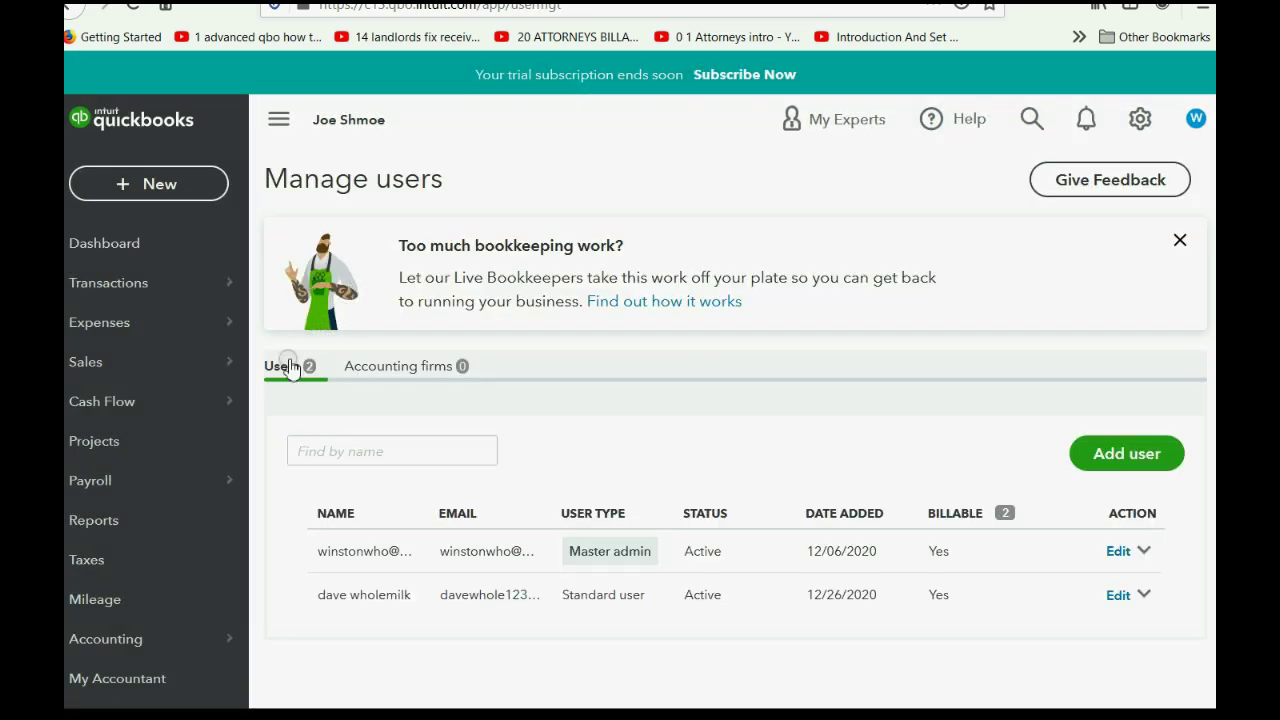
{"action": "left_click", "coordinate": [391, 367]}
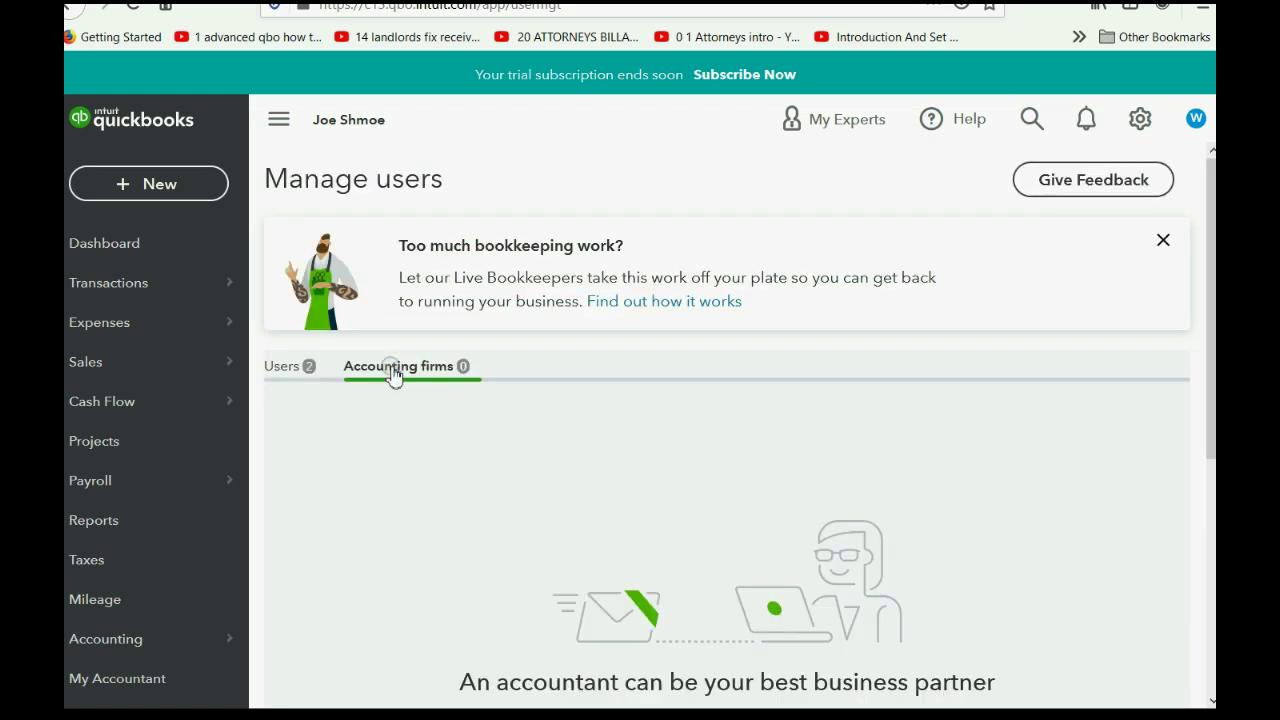
Enter the accountant's e-mail address without a trailing space and send the accountant invitation.
{"action": "scroll", "coordinate": [630, 495], "scroll_direction": "down", "scroll_amount": 4}
{"action": "left_click", "coordinate": [661, 375]}
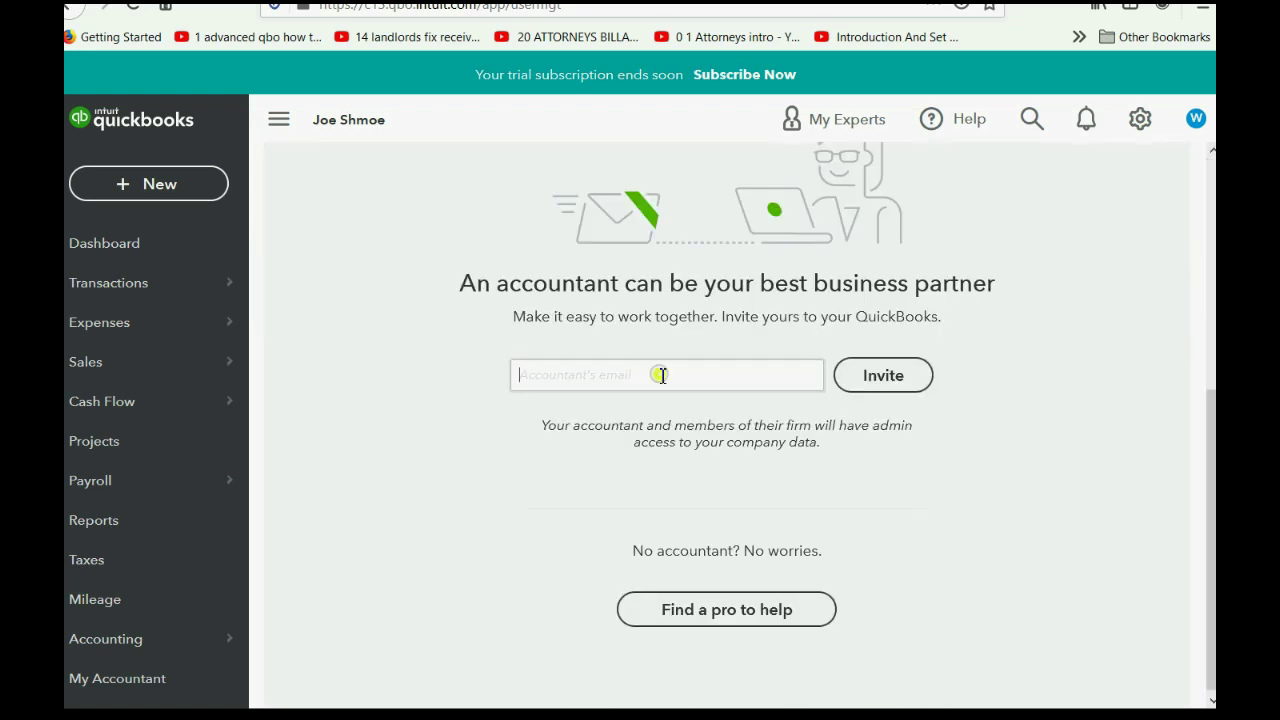
{"action": "right_click", "coordinate": [658, 375]}
{"action": "left_click", "coordinate": [694, 449]}
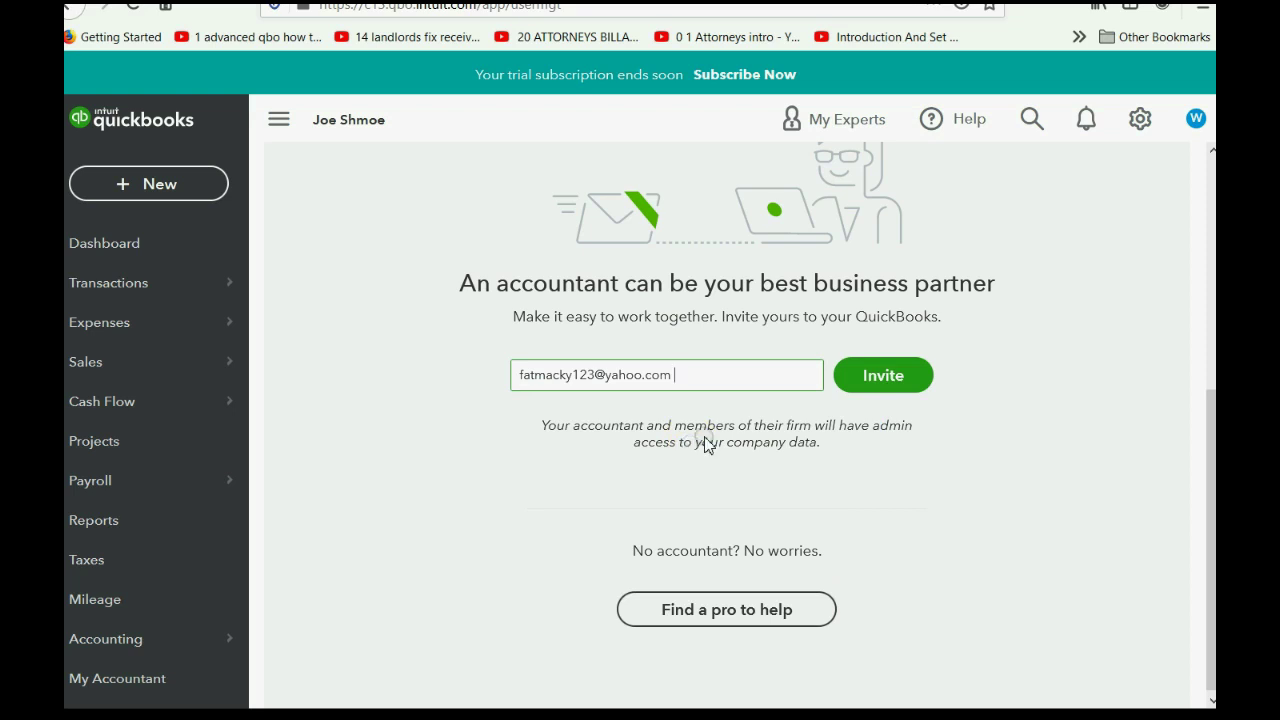
{"action": "left_click", "coordinate": [897, 377]}
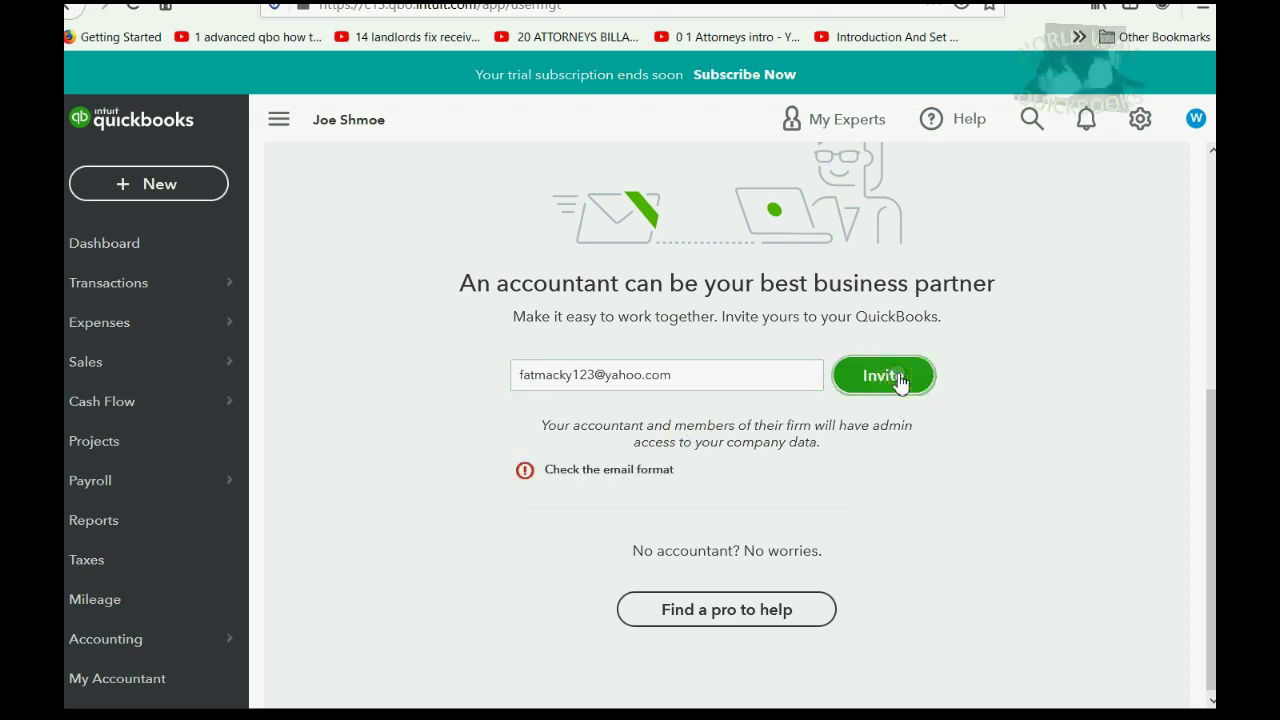
{"action": "left_click", "coordinate": [717, 380]}
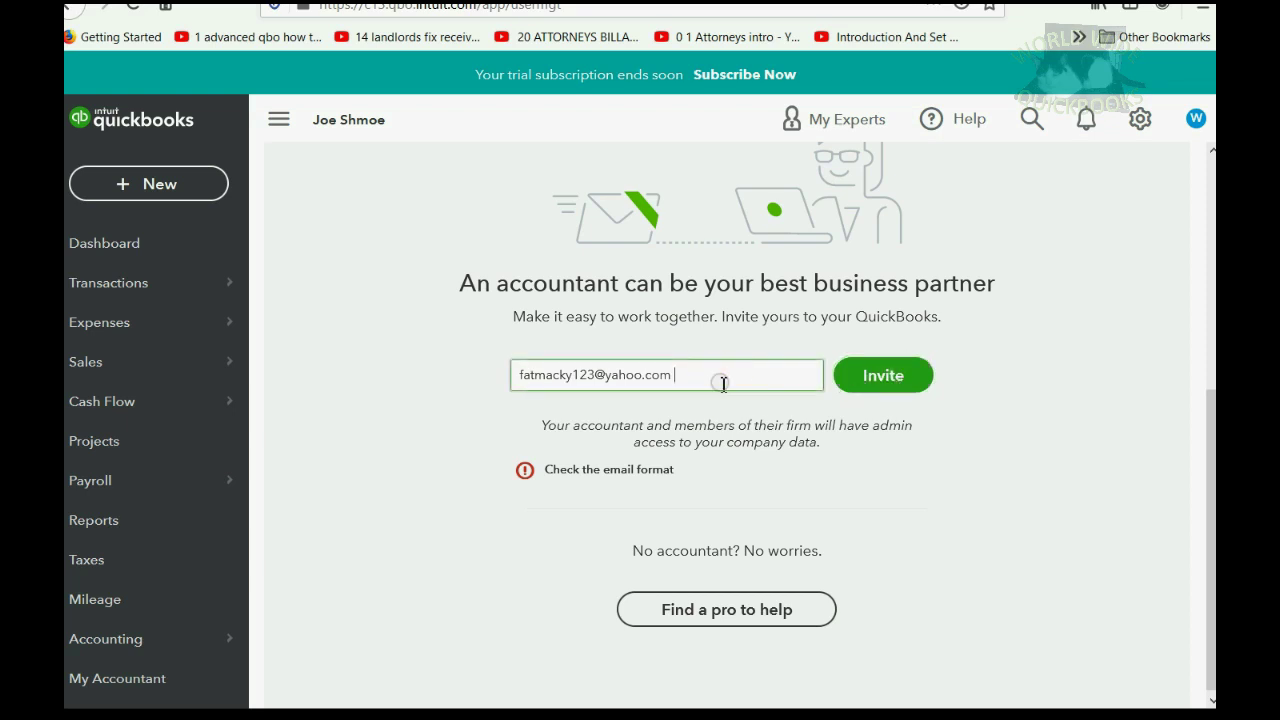
{"action": "left_click", "coordinate": [849, 380]}
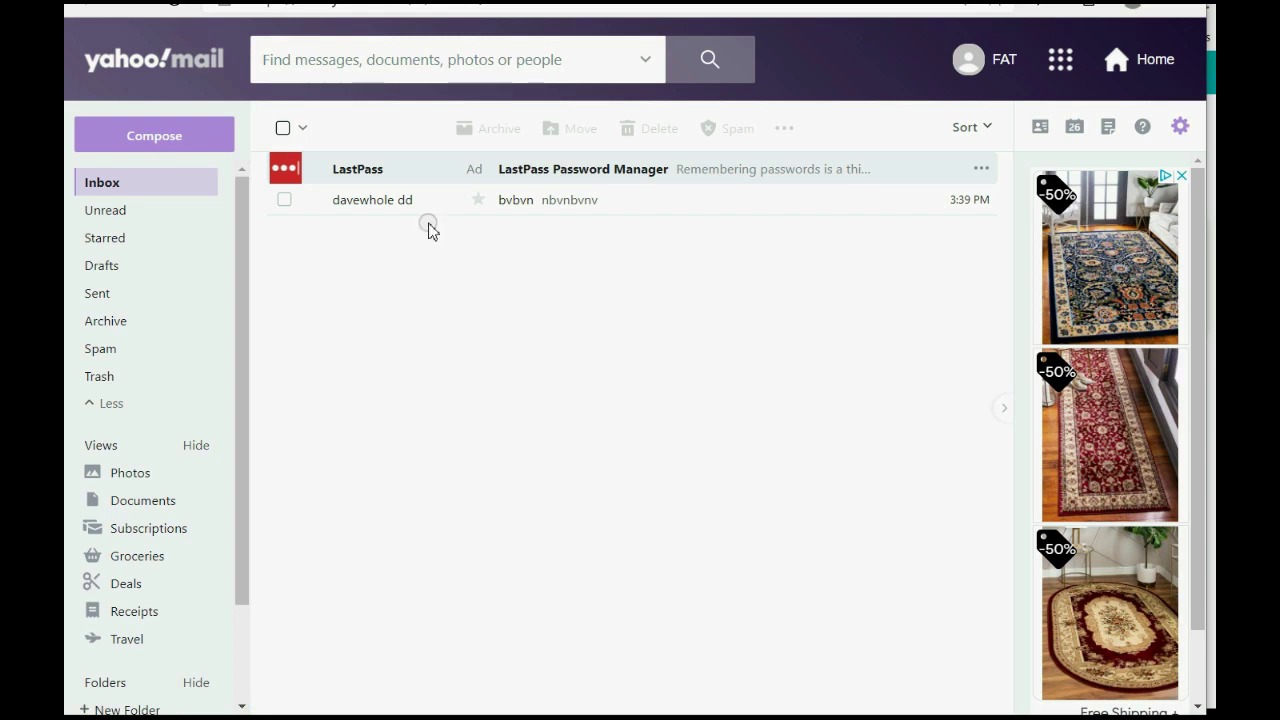
From the accountant's Yahoo Mail inbox, accept the QuickBooks Accountant invitation and create the account with the completed sign-up form.
{"action": "left_click", "coordinate": [138, 186]}
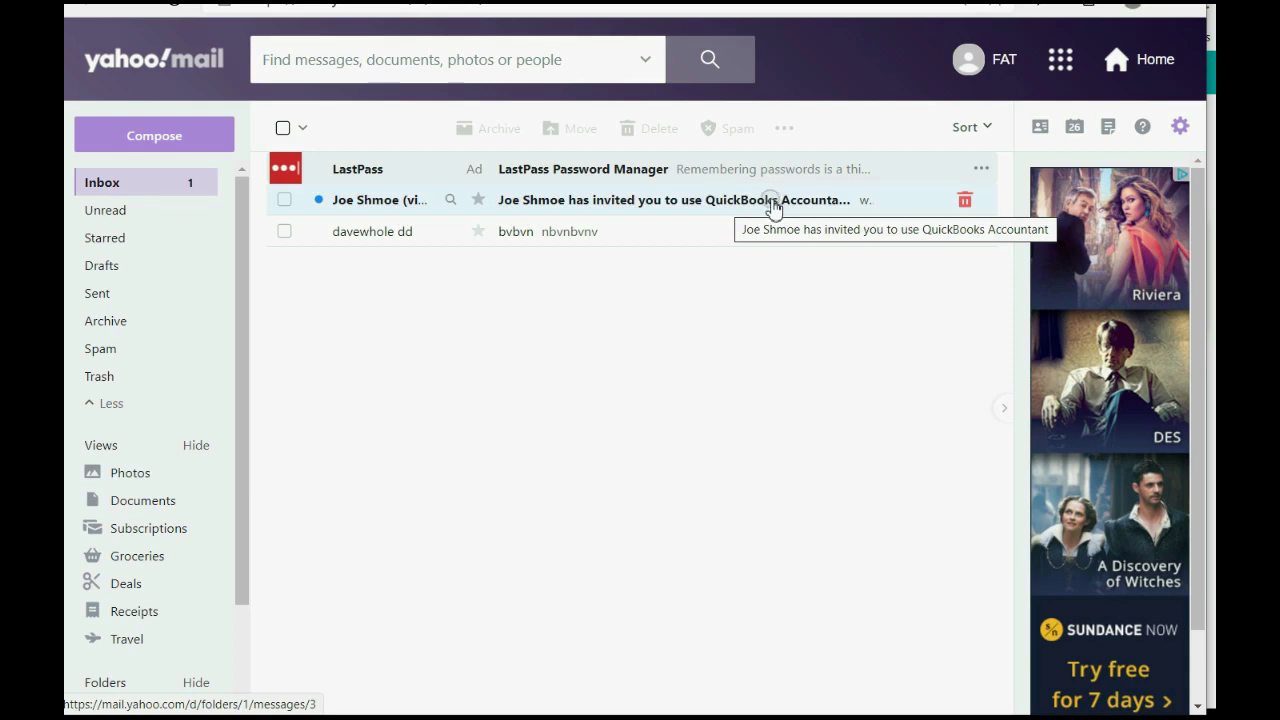
{"action": "left_click", "coordinate": [773, 205]}
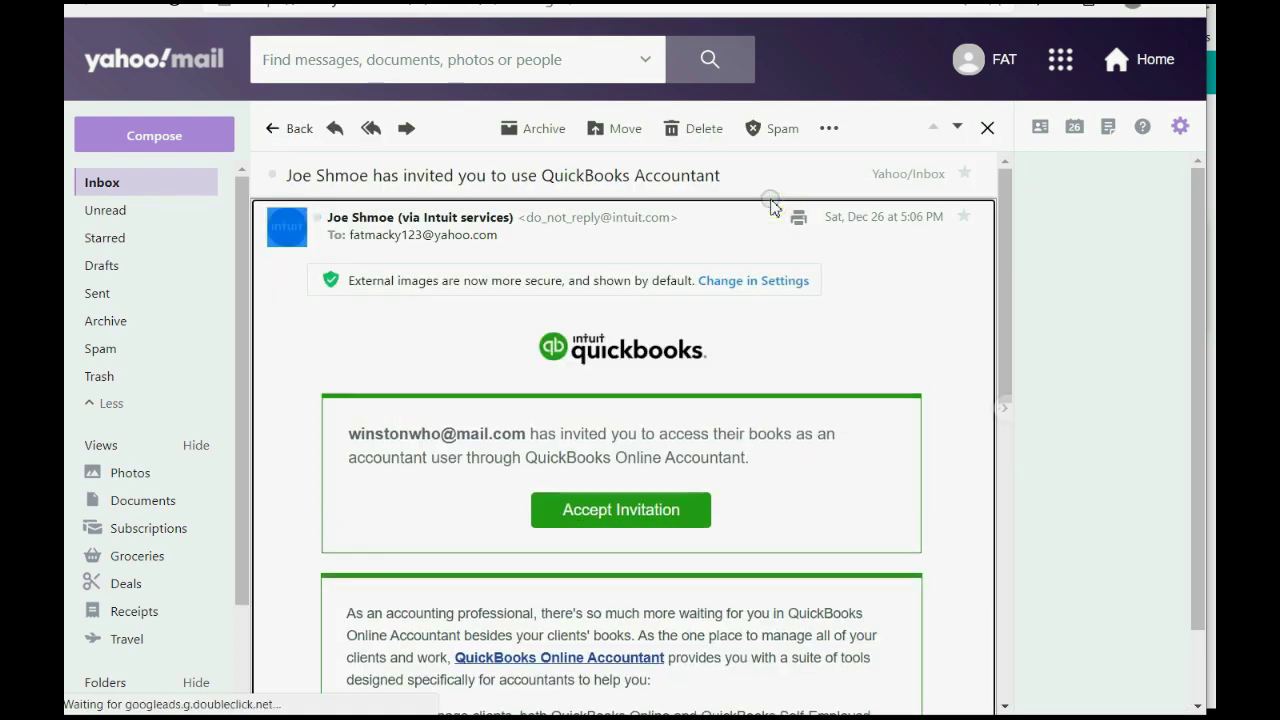
{"action": "left_click", "coordinate": [655, 512]}
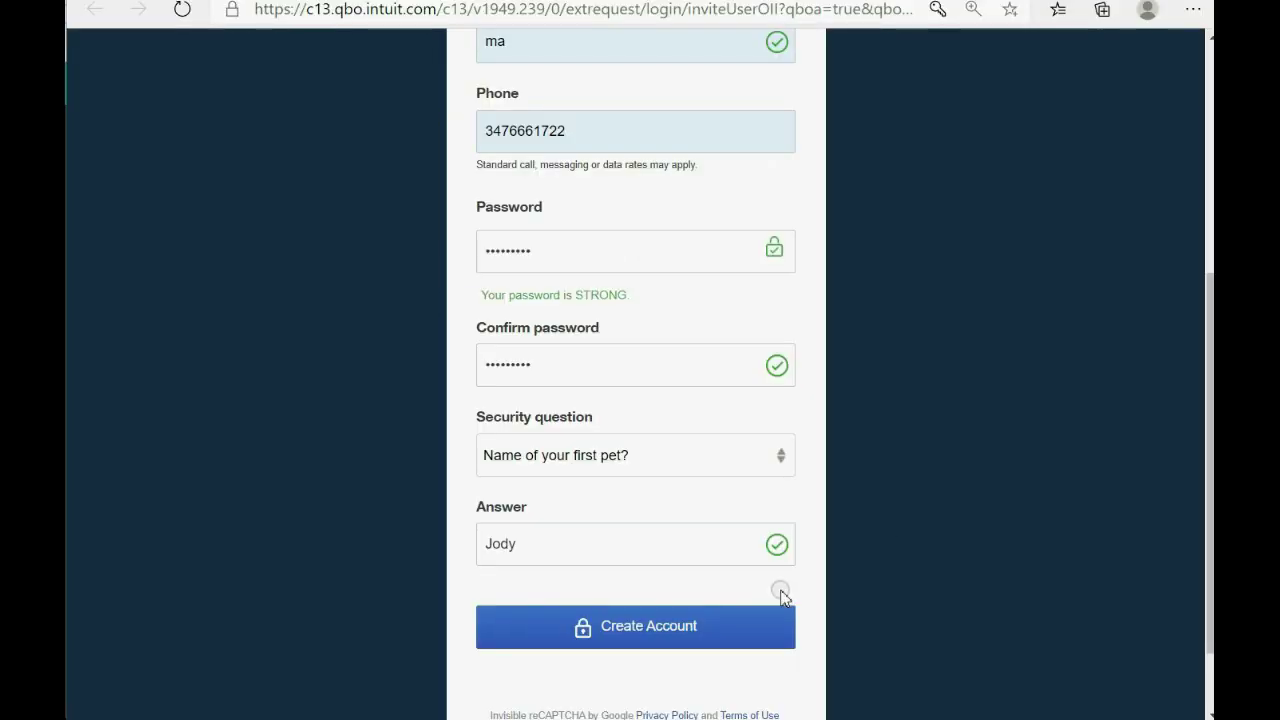
{"action": "left_click", "coordinate": [630, 630]}
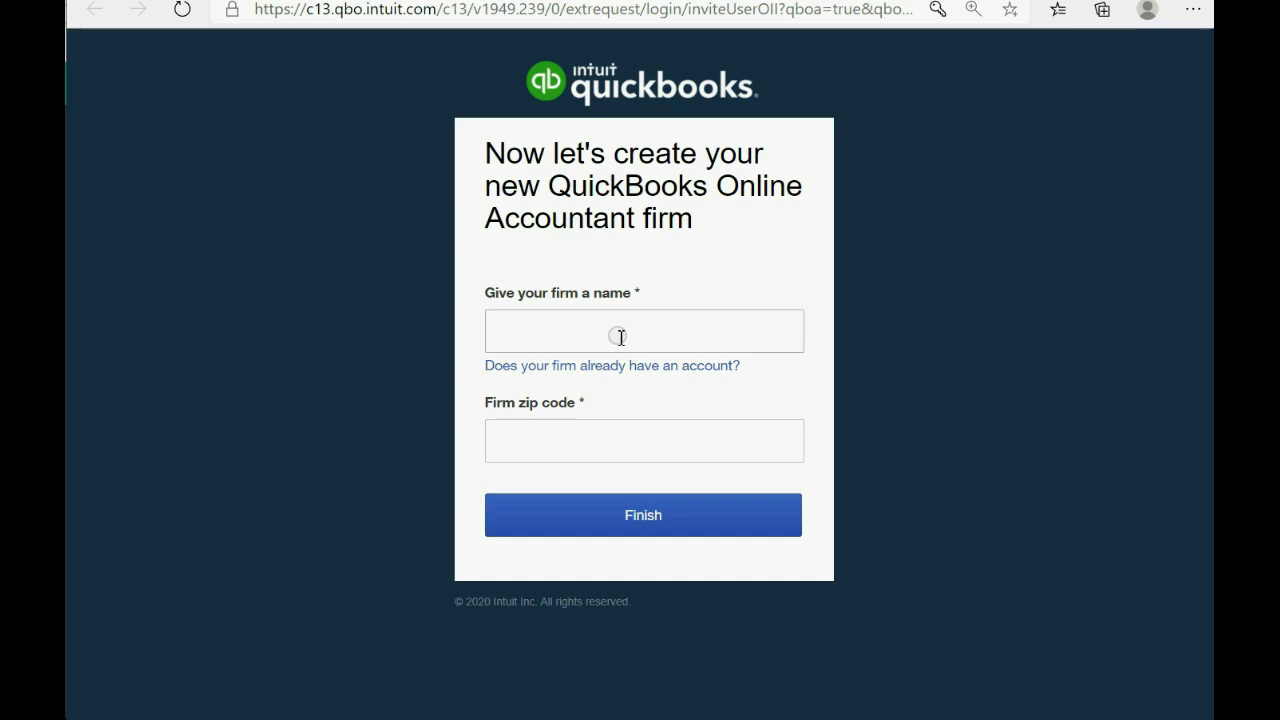
Name the new QuickBooks Online Accountant firm "fm", enter the firm's zip code, and finish creating it.
{"action": "left_click", "coordinate": [620, 337]}
{"action": "type", "text": "t"}
{"action": "type", "text": "m"}
{"action": "key", "text": "Tab"}
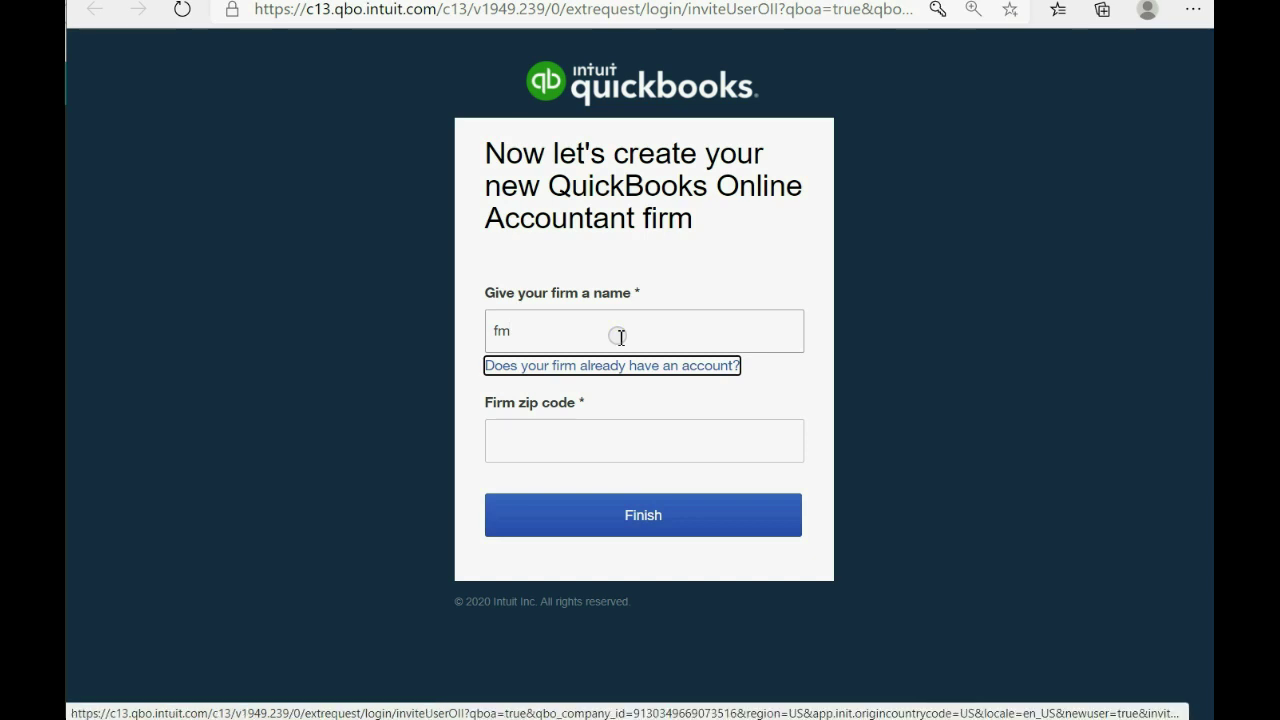
{"action": "key", "text": "Tab"}
{"action": "type", "text": "11223"}
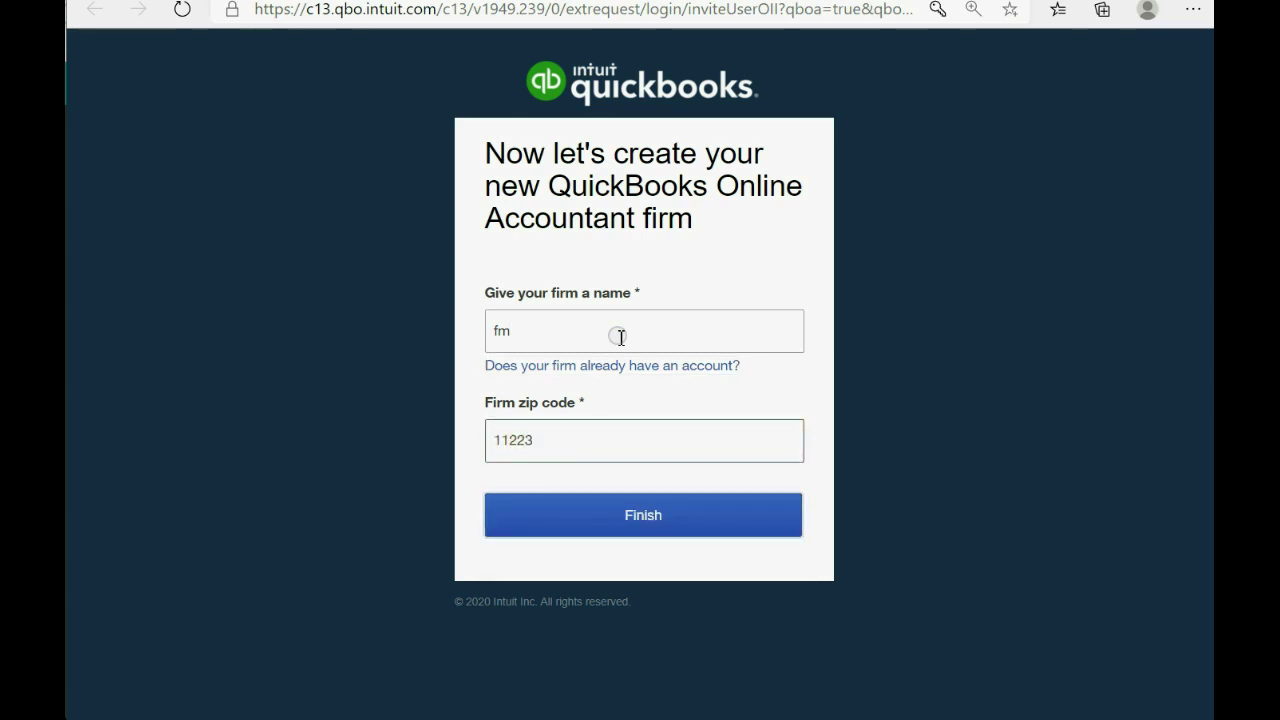
{"action": "left_click", "coordinate": [646, 518]}
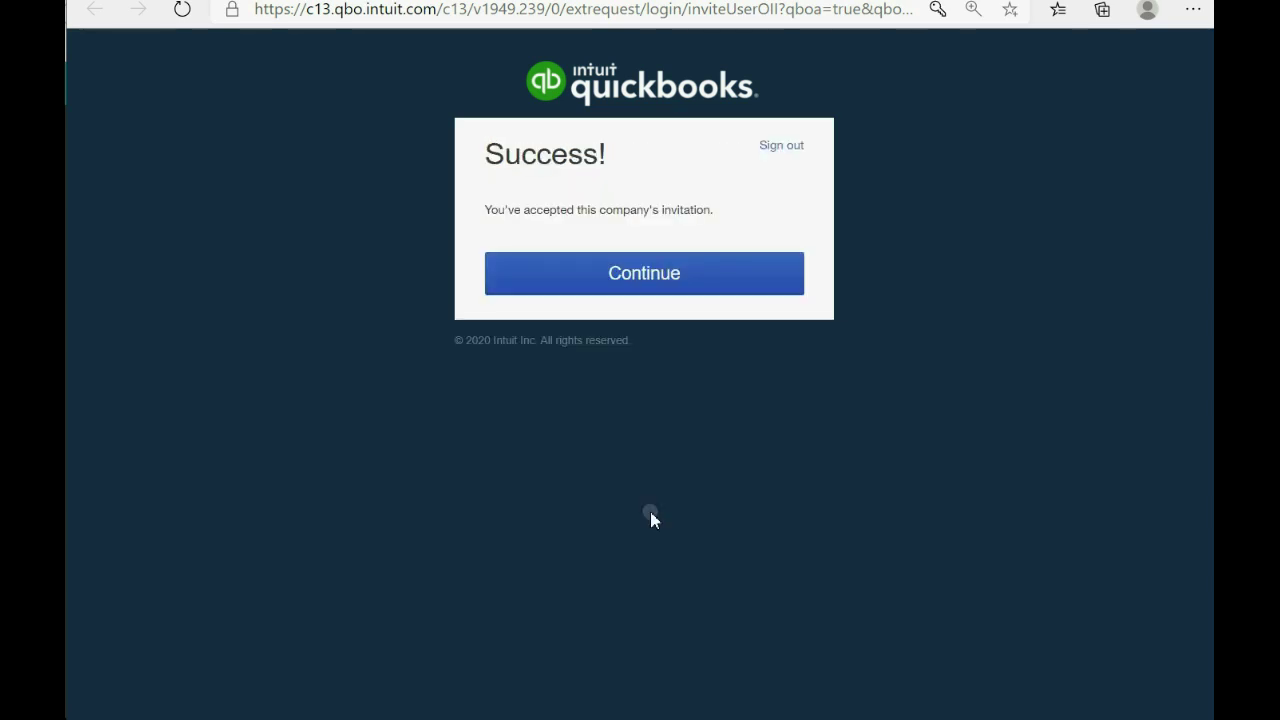
Continue into QuickBooks Online Accountant and open the client company's QuickBooks from the Clients list.
{"action": "left_click", "coordinate": [649, 276]}
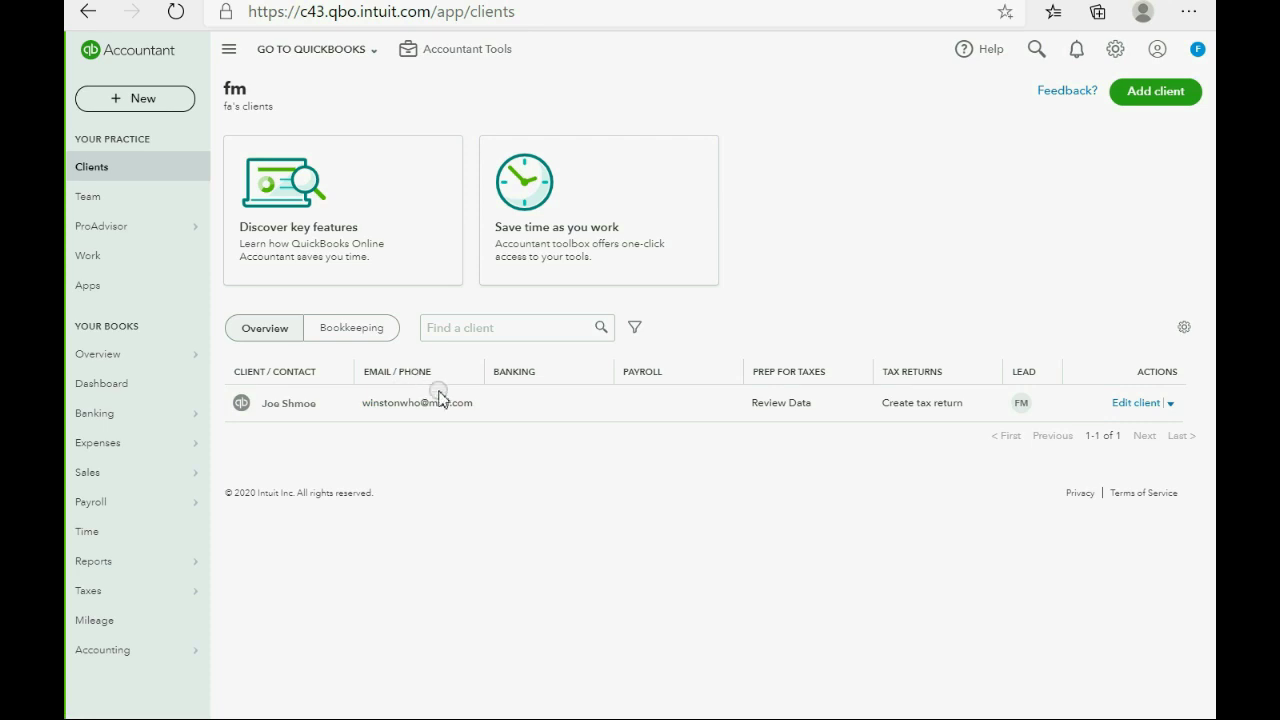
{"action": "left_click", "coordinate": [293, 401]}
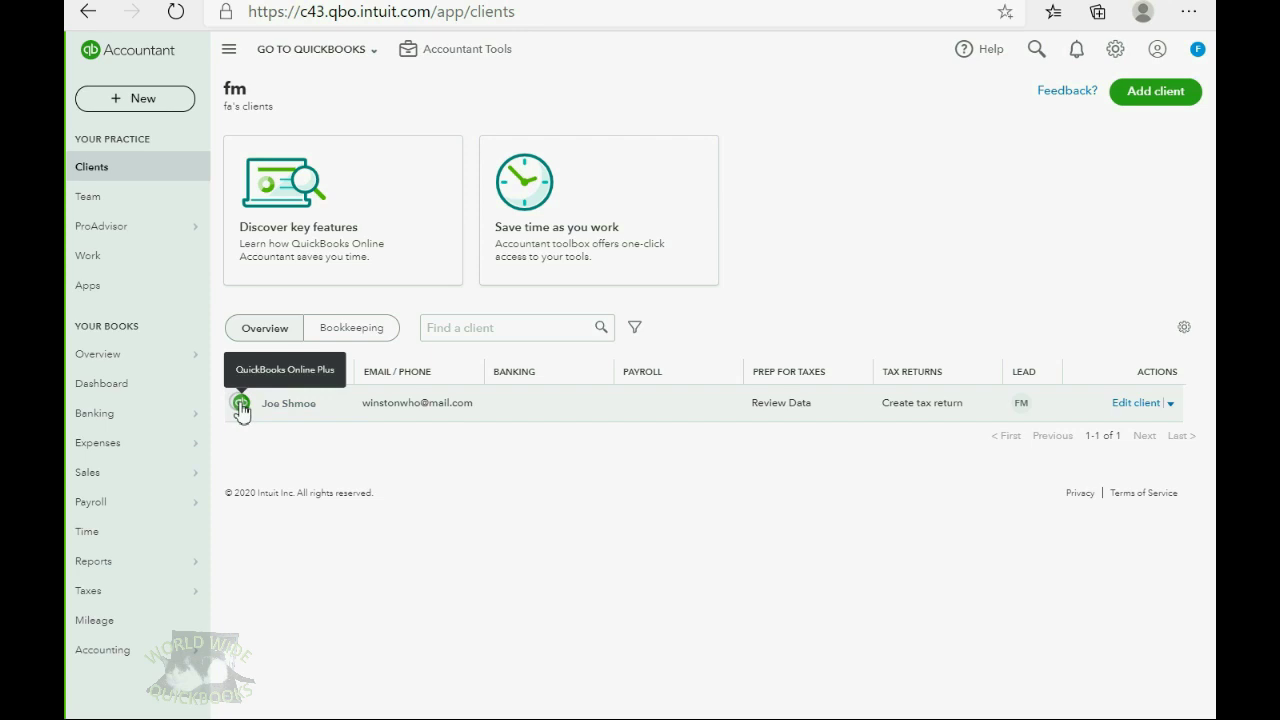
{"action": "left_click", "coordinate": [241, 404]}
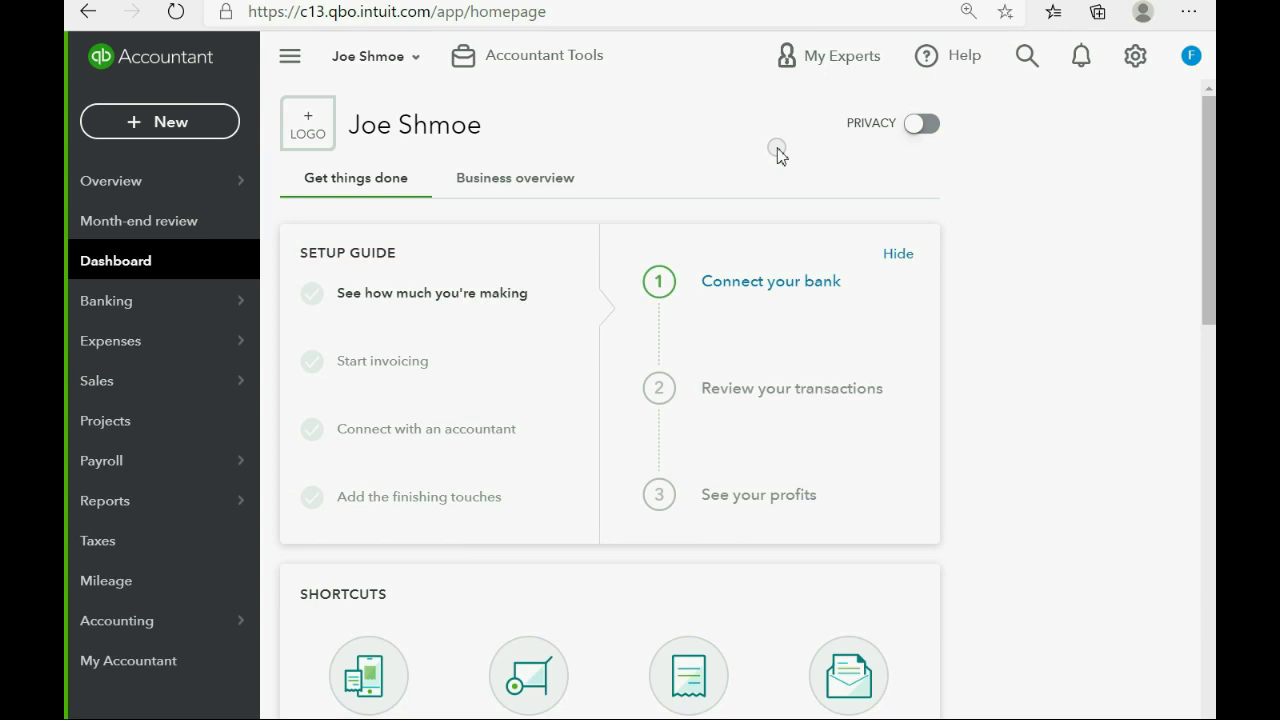
Examine the settings, new-transaction options and Accountant Tools available to the accountant user in the client's company.
{"action": "left_click", "coordinate": [1135, 57]}
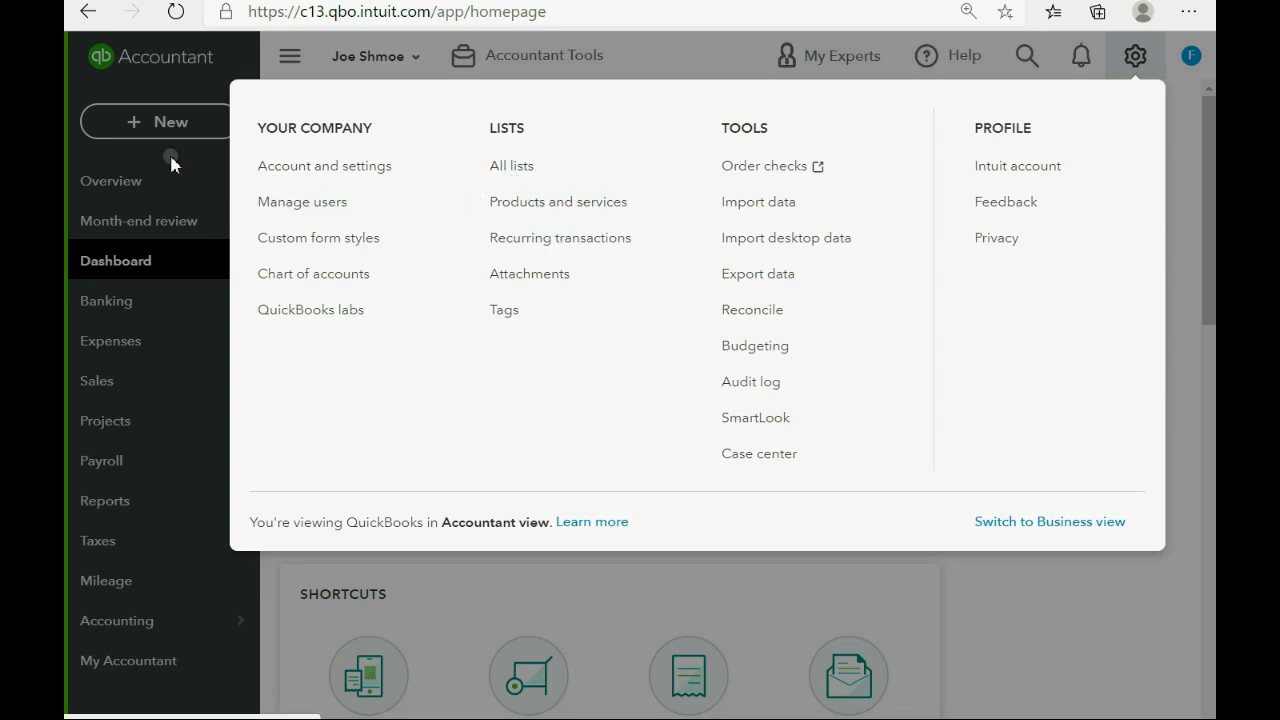
{"action": "left_click", "coordinate": [143, 122]}
{"action": "left_click", "coordinate": [143, 122]}
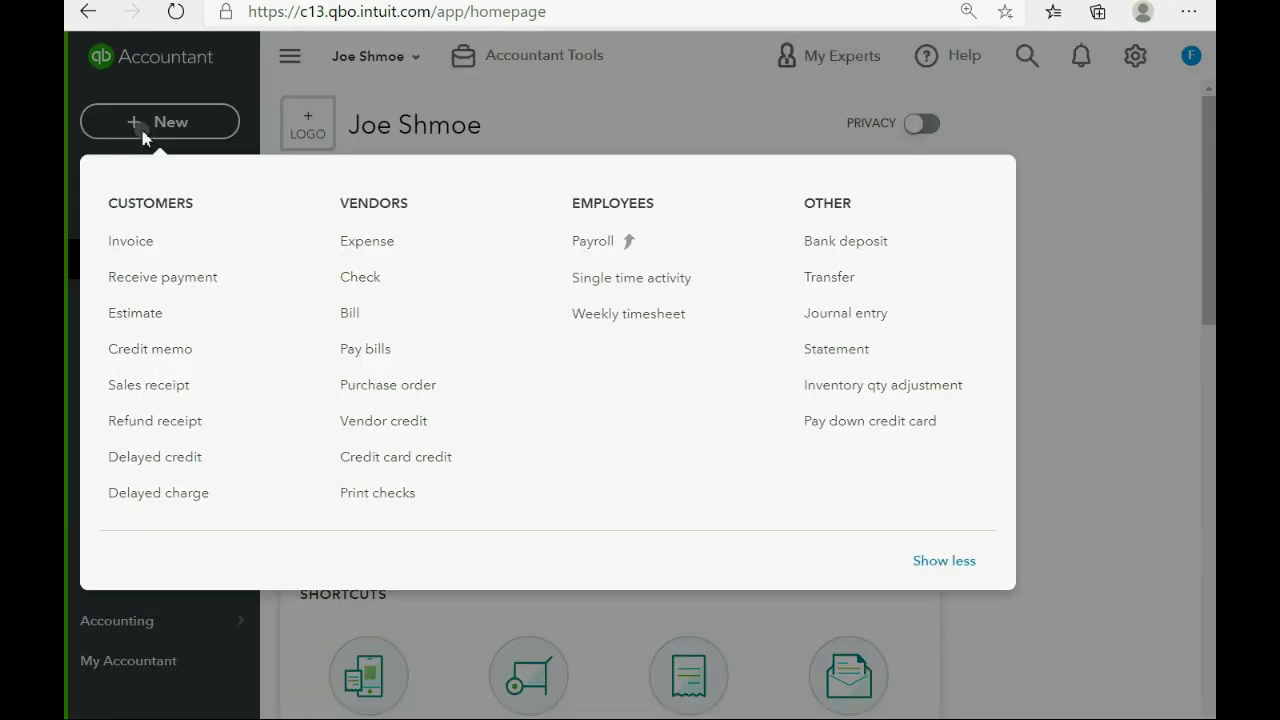
{"action": "left_click", "coordinate": [145, 138]}
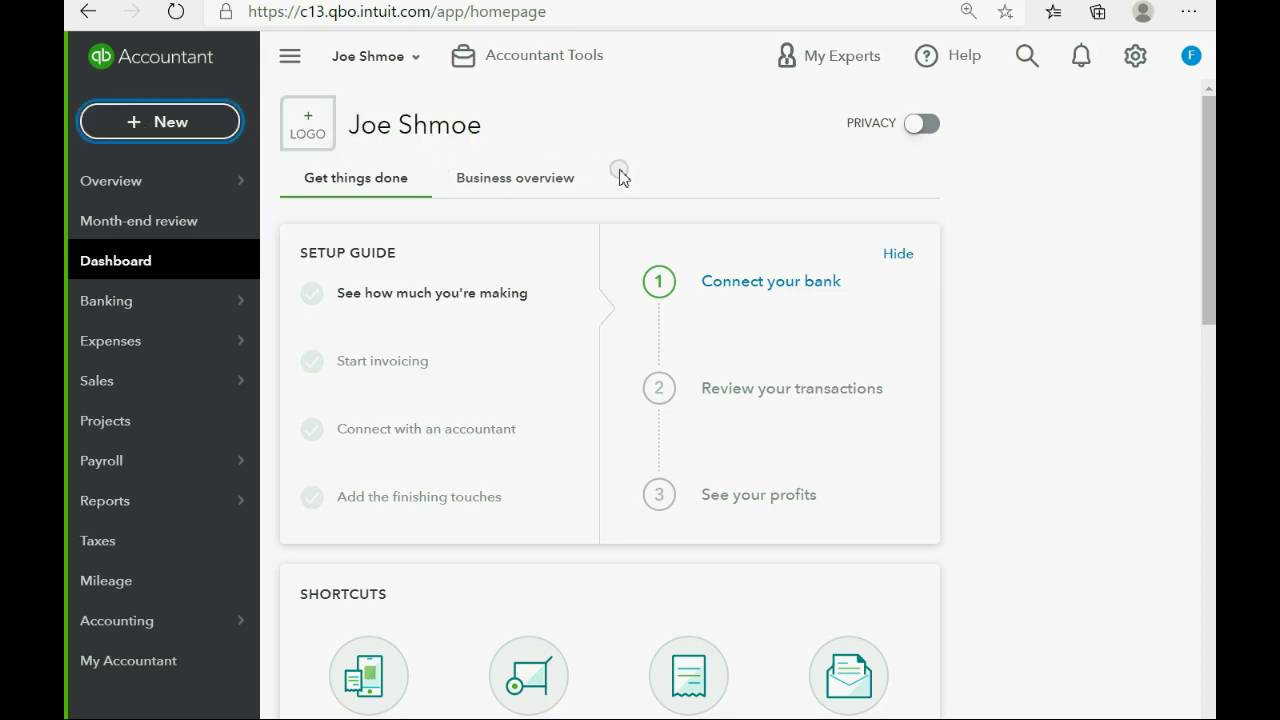
{"action": "left_click", "coordinate": [540, 62]}
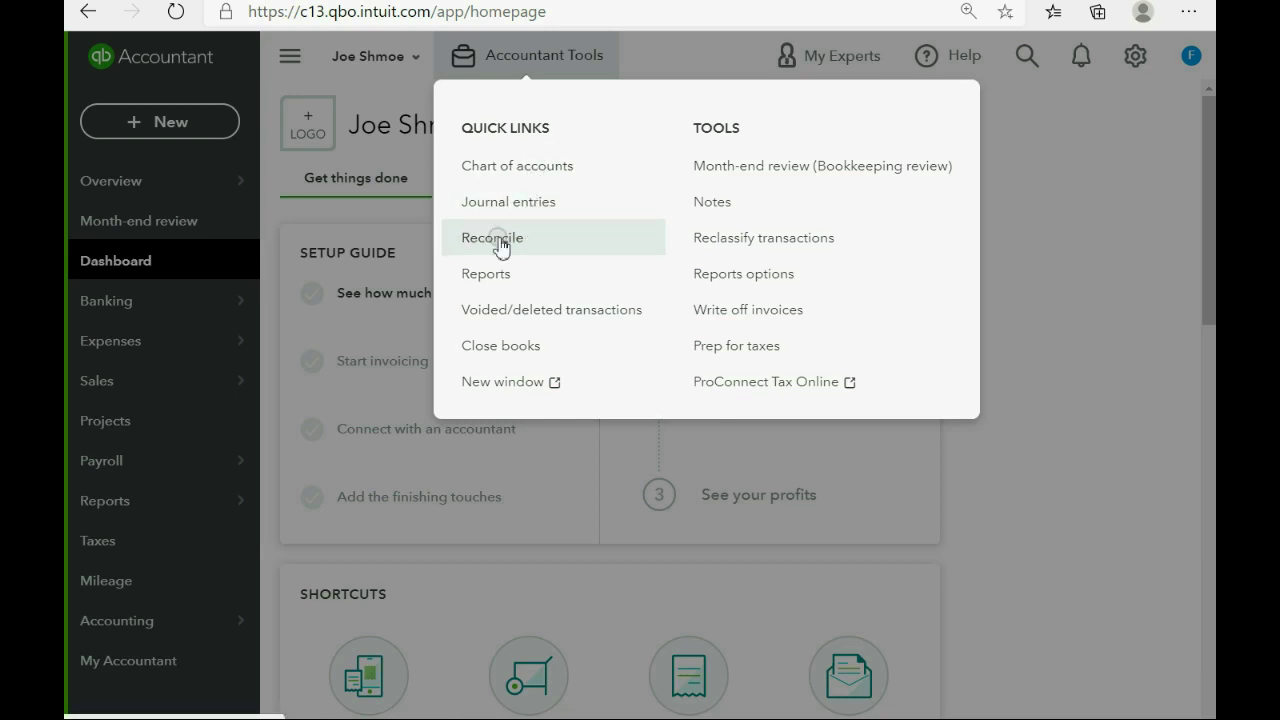
{"action": "left_click", "coordinate": [497, 275]}
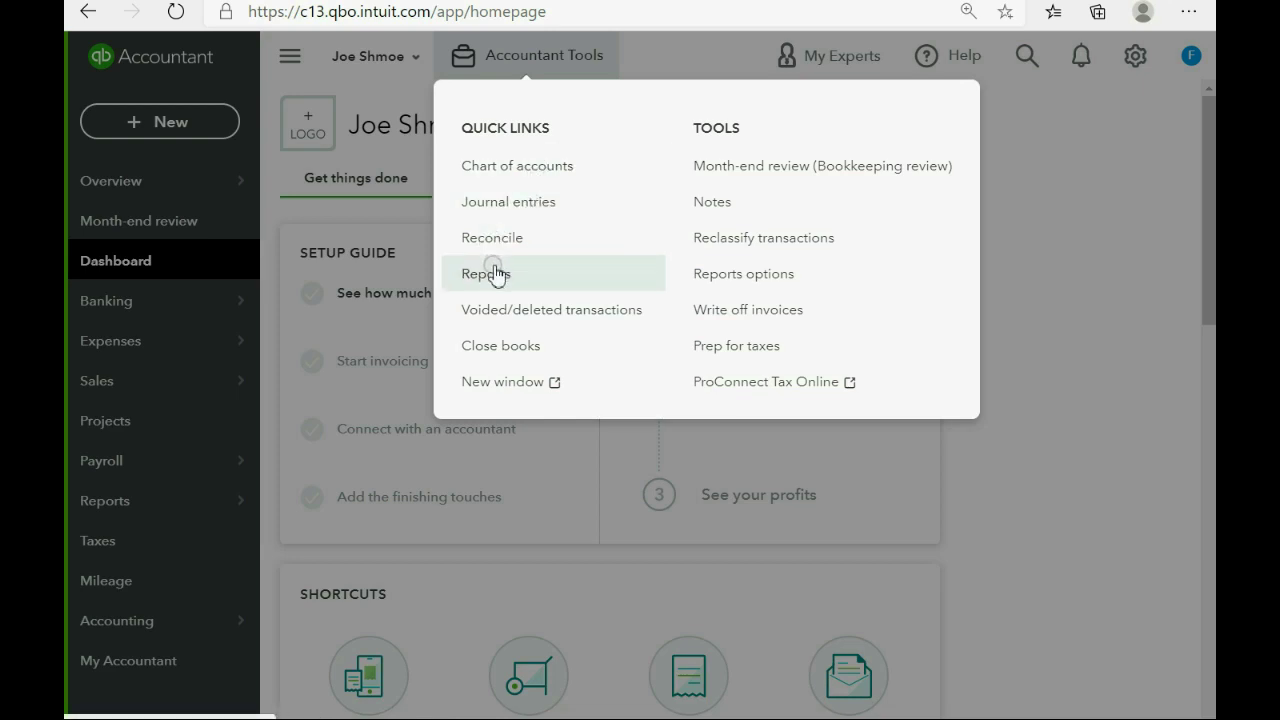